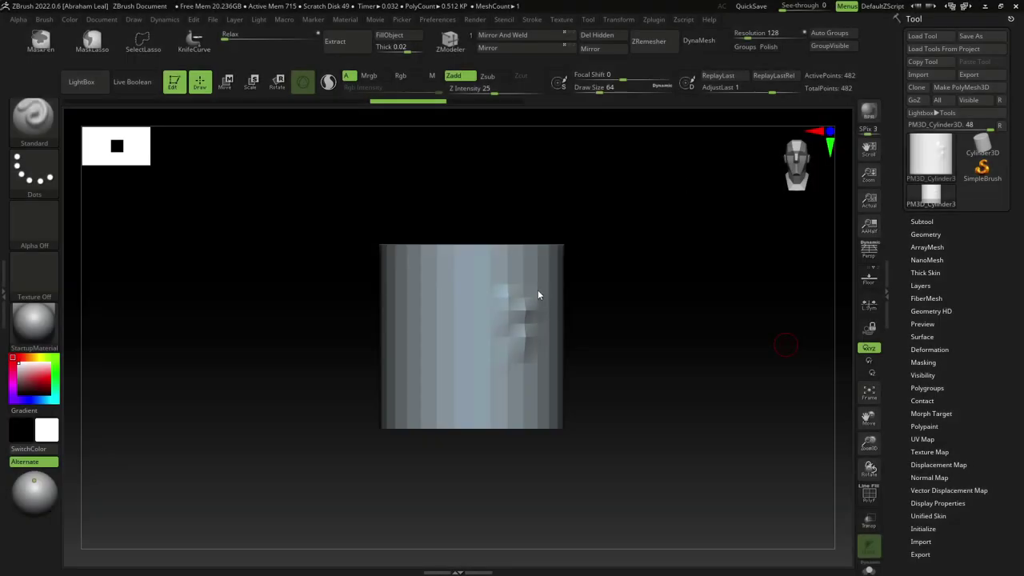
# Bring up the Windows Start menu over the ZBrush workspace
pyautogui.press('super')
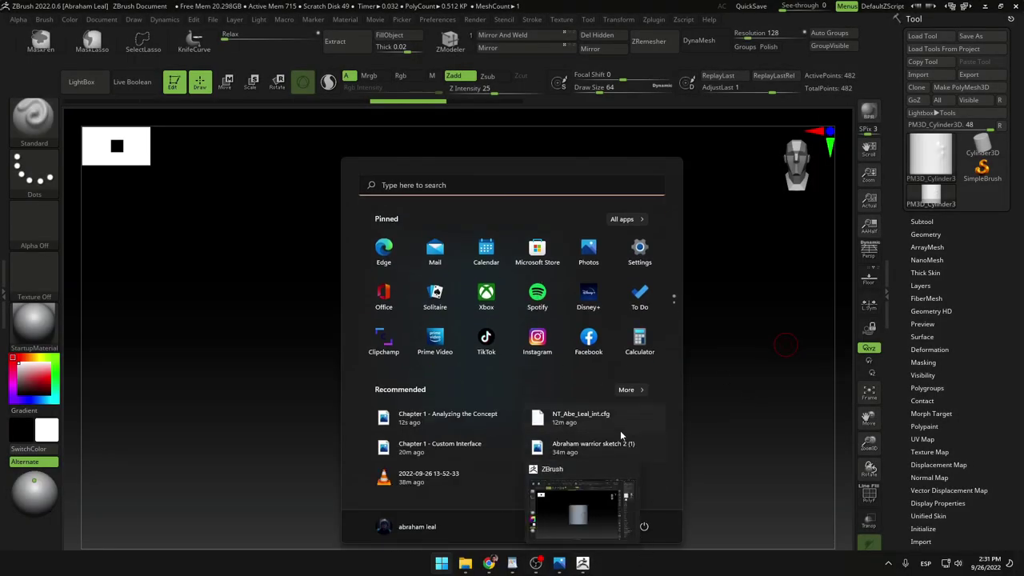
# Open the recent warrior concept sketch in Photos and copy the image
pyautogui.click(593, 448)
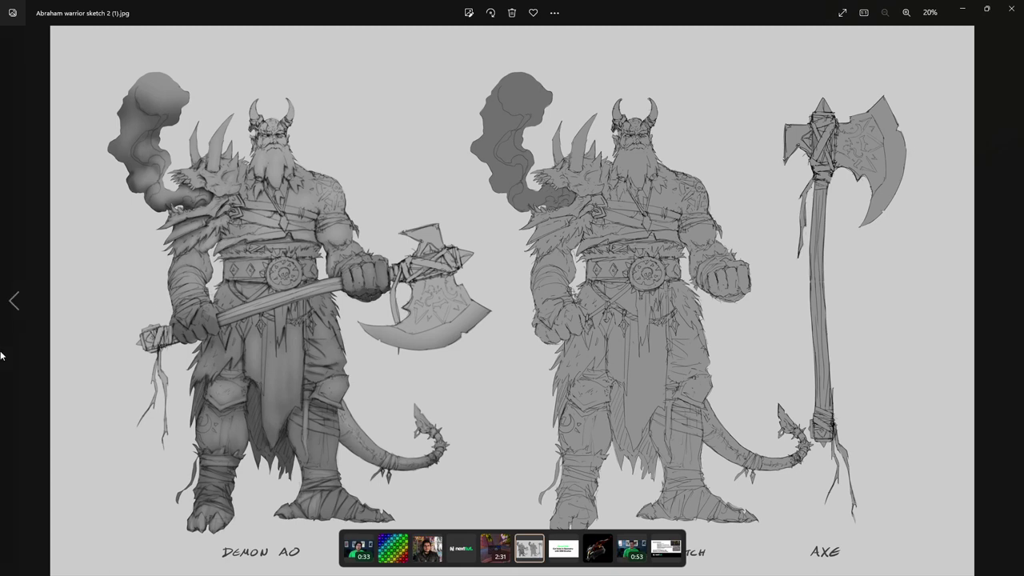
pyautogui.rightClick(552, 184)
pyautogui.click(601, 250)
# Search 'krita' from the Start menu and launch it
pyautogui.press('super')
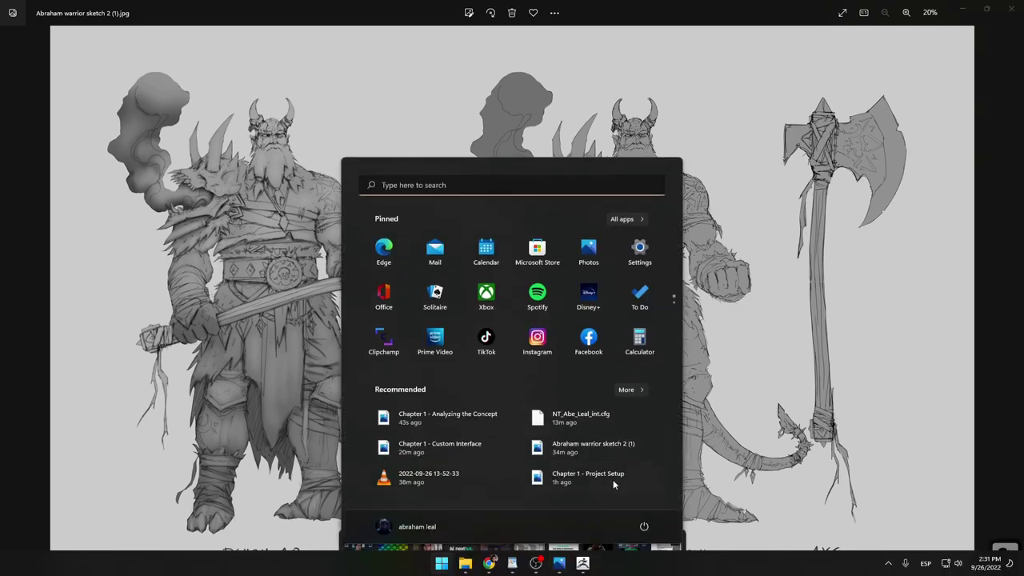
pyautogui.write('krita (x64')
pyautogui.press('Return')
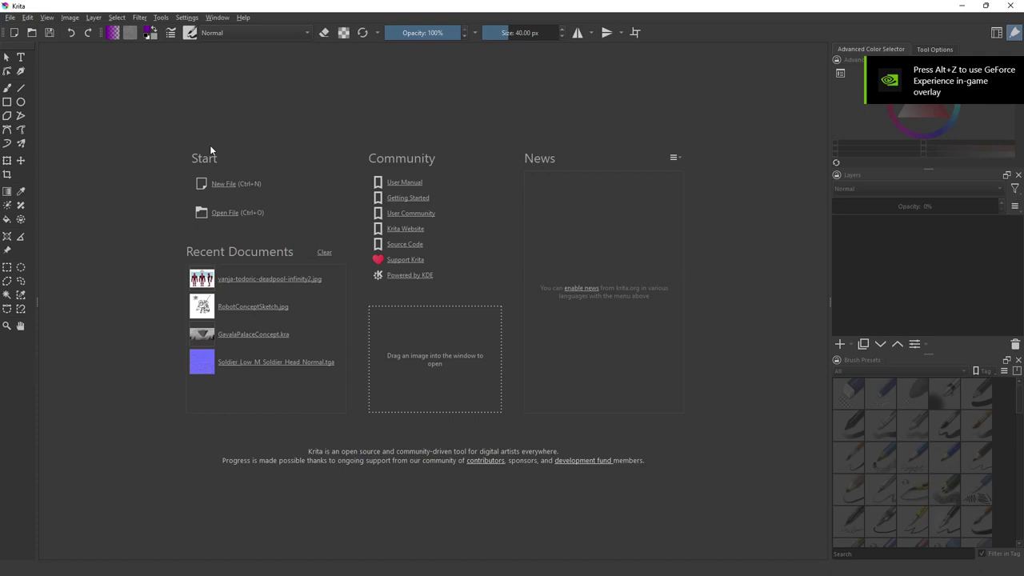
# Set up a new Custom Document at 3840 × 2160 px
pyautogui.click(225, 184)
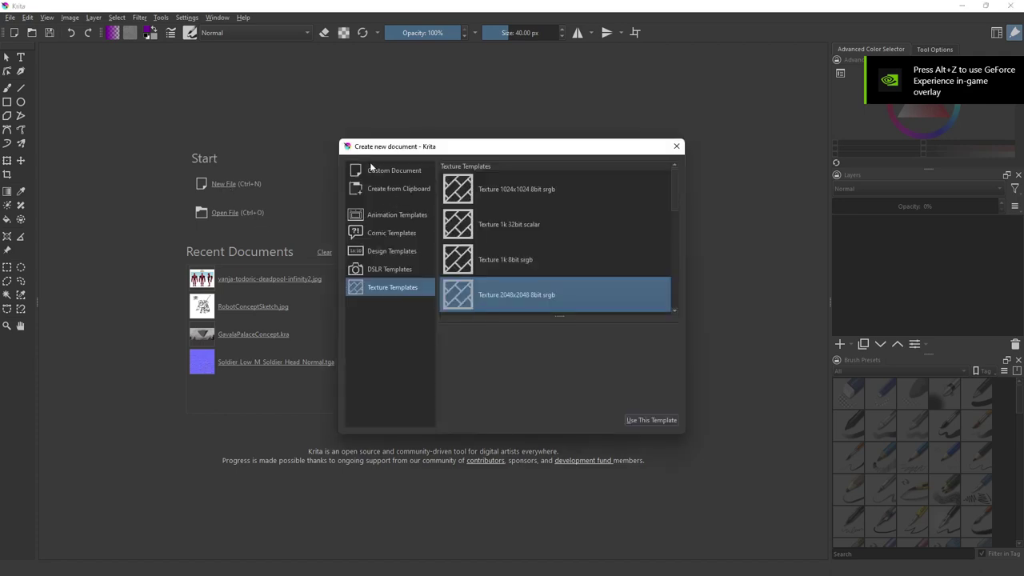
pyautogui.click(381, 174)
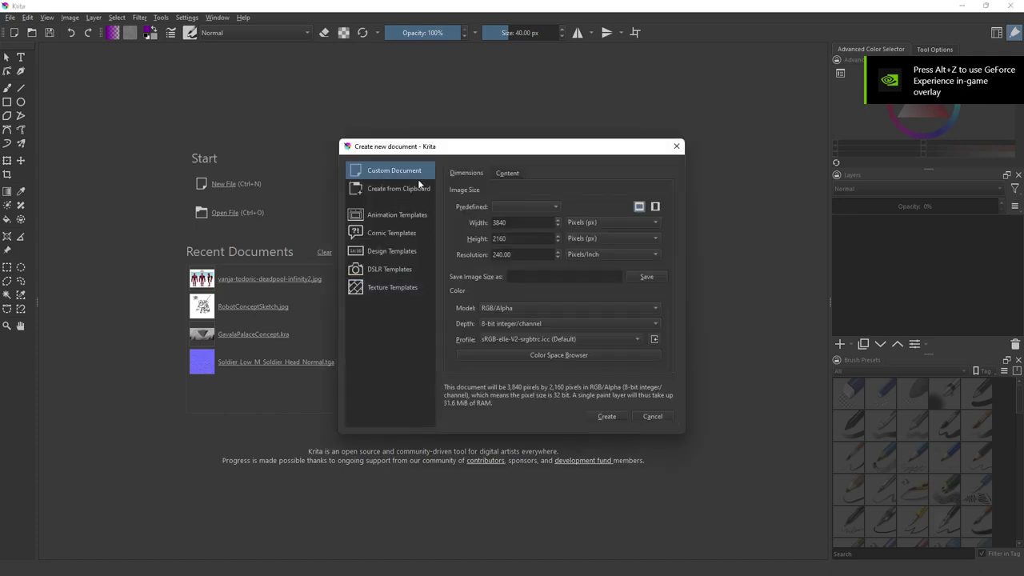
pyautogui.click(416, 190)
pyautogui.click(408, 175)
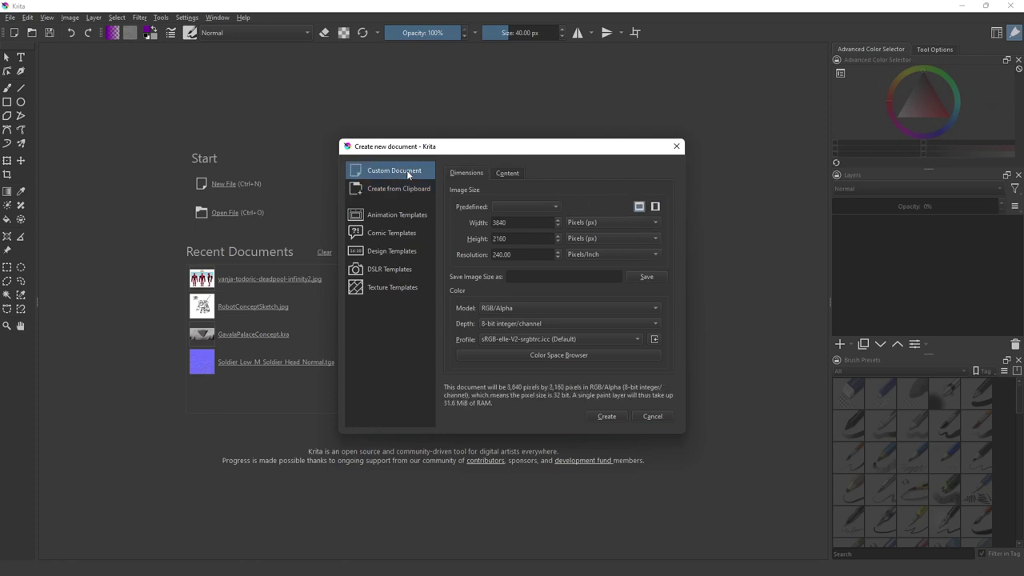
# Create the blank document and paste the sketch, choosing the local-file paste source
pyautogui.press('Return')
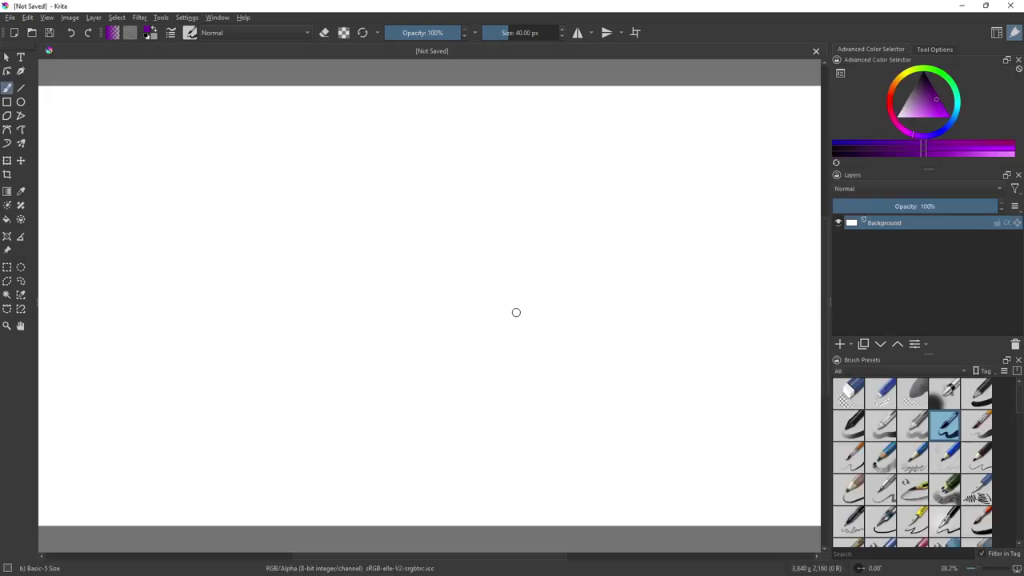
pyautogui.hotkey('ctrl', 'v')
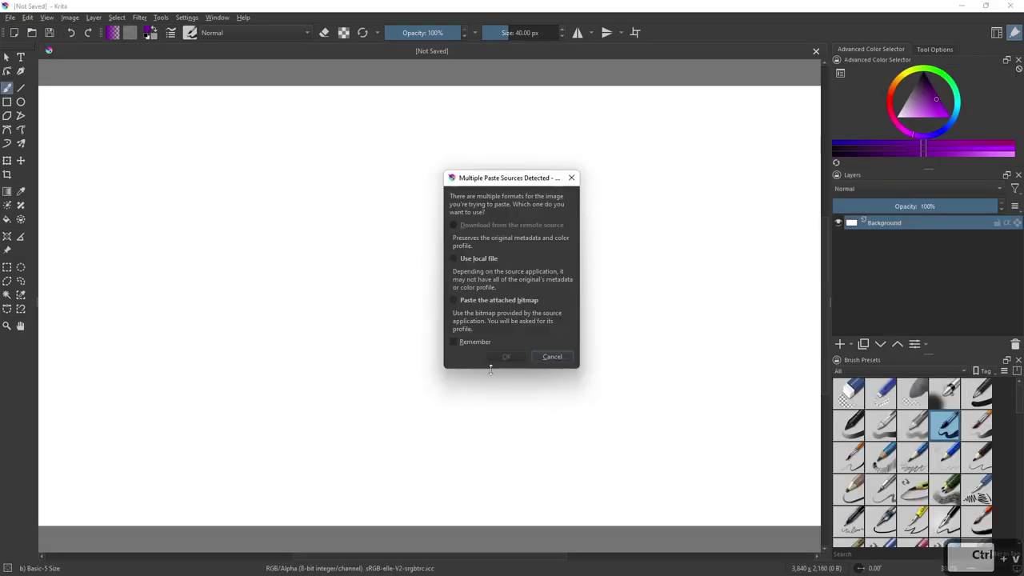
pyautogui.click(553, 356)
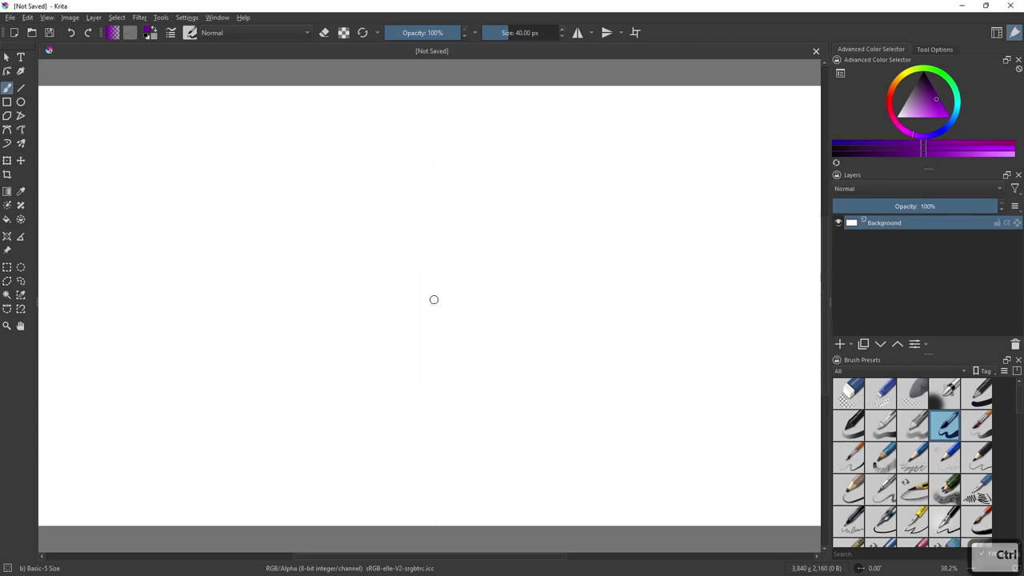
pyautogui.hotkey('ctrl', 'v')
pyautogui.click(461, 260)
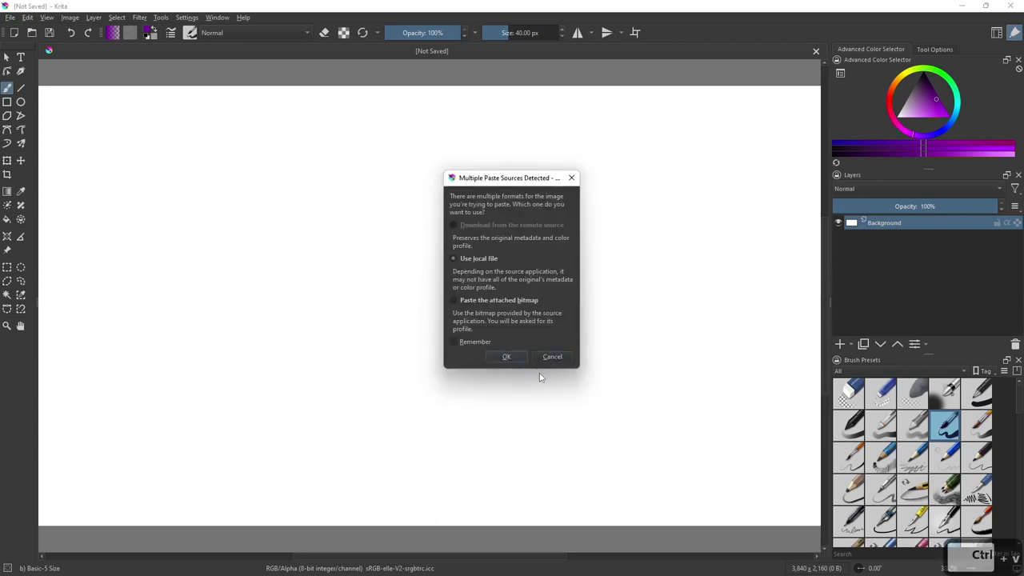
pyautogui.click(506, 357)
# Re-copy the sketch image from Photos and return to Krita
pyautogui.press('alt')
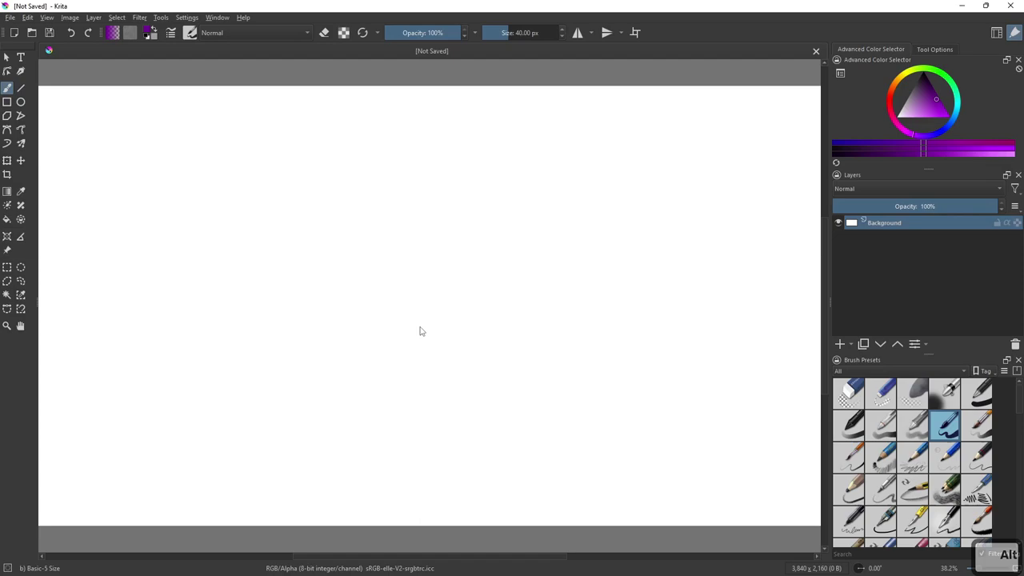
pyautogui.hotkey('alt', 'Tab')
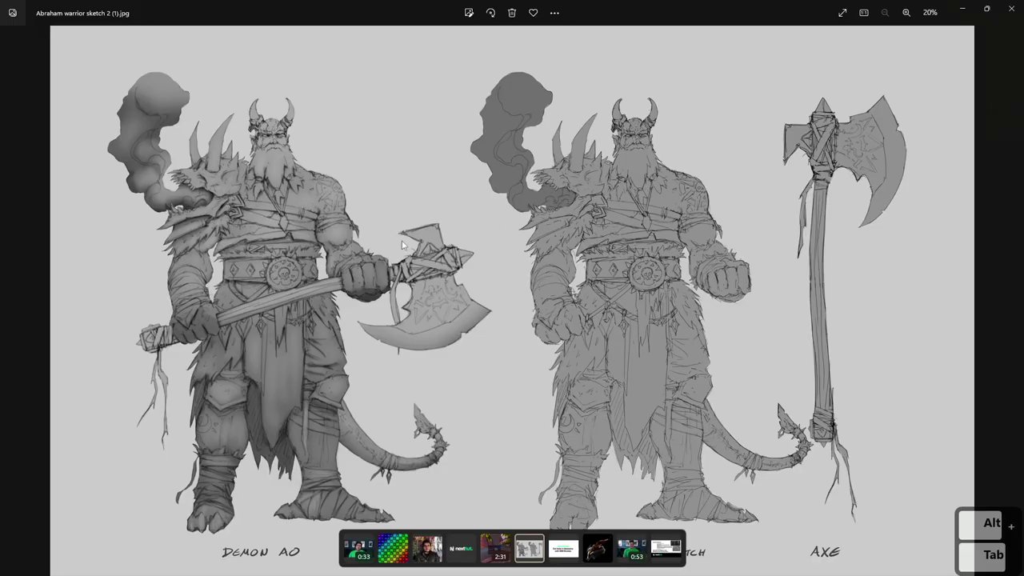
pyautogui.rightClick(458, 343)
pyautogui.click(491, 59)
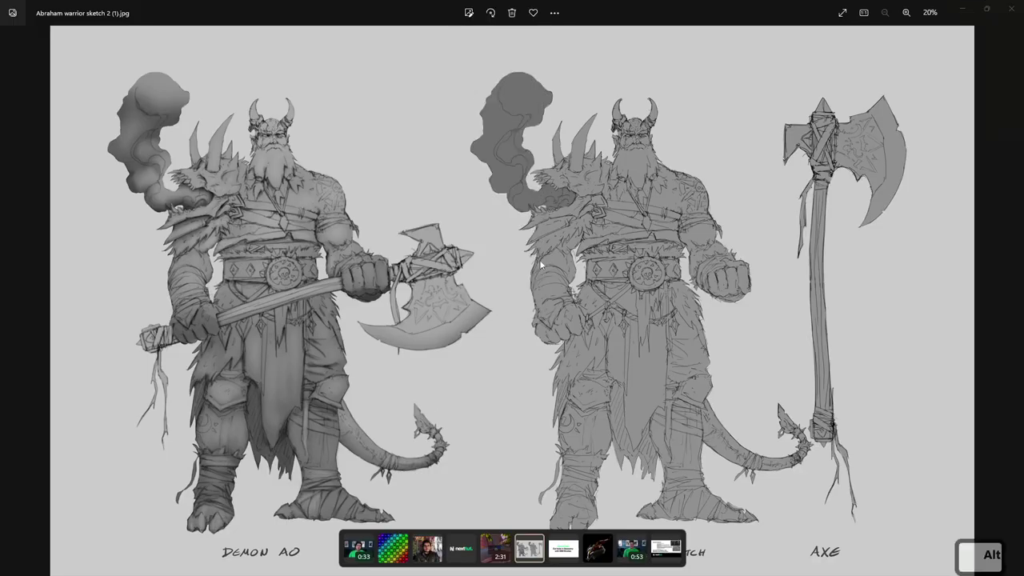
pyautogui.hotkey('alt', 'Tab')
# Use the Transform tool (Ctrl+T) to resize the pasted concept sheet within the canvas
pyautogui.scroll(-3, 491, 316)
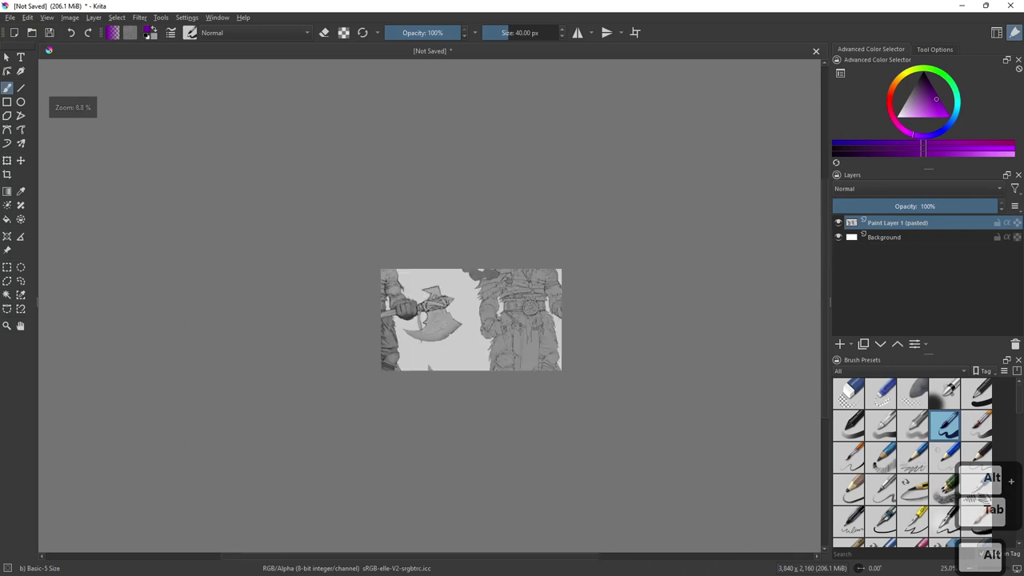
pyautogui.scroll(-2, 489, 317)
pyautogui.hotkey('ctrl', 't')
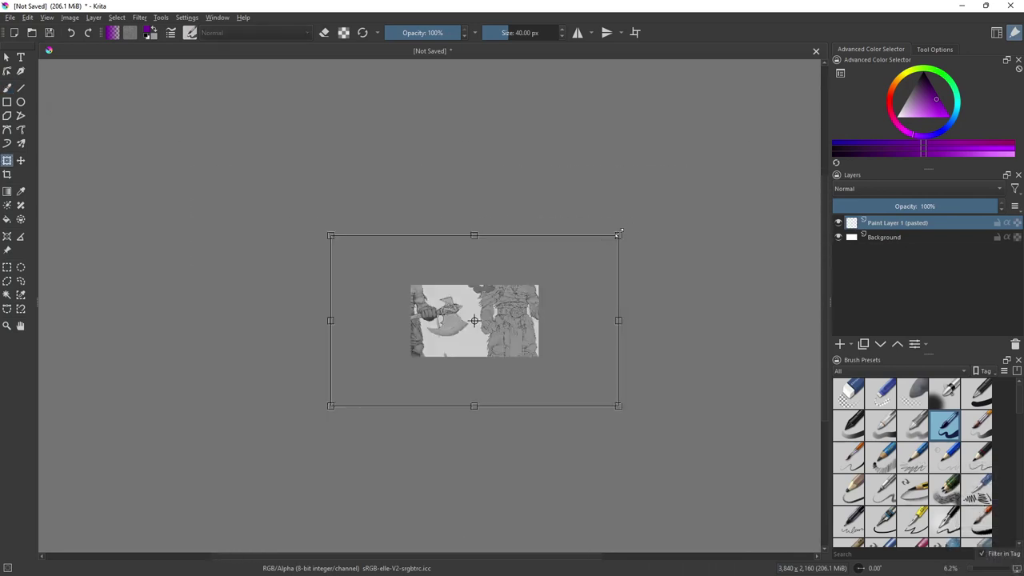
pyautogui.moveTo(617, 236); pyautogui.dragTo(513, 307)
pyautogui.scroll(5, 477, 315)
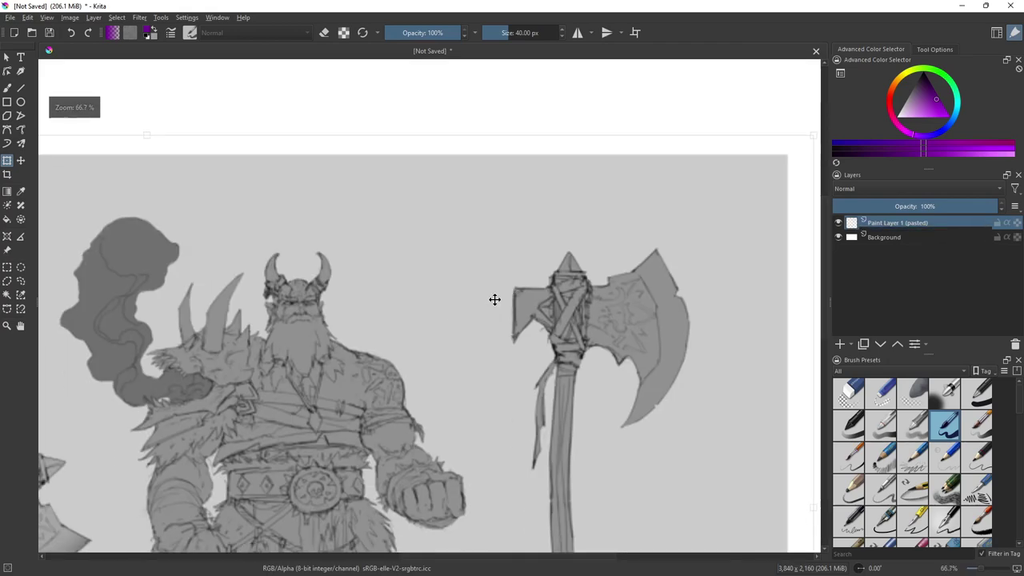
pyautogui.scroll(-2, 488, 294)
pyautogui.scroll(2, 428, 309)
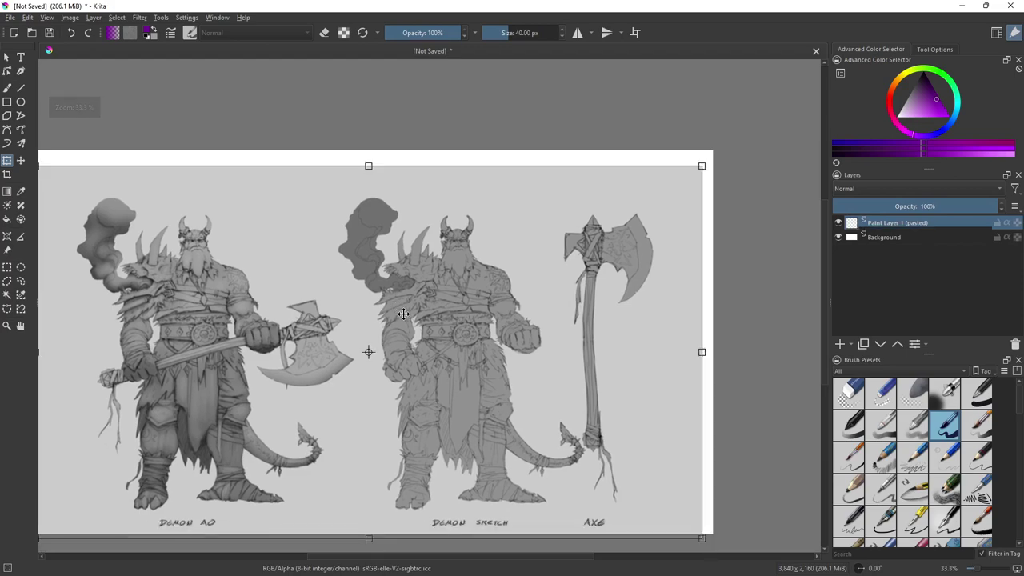
pyautogui.hscroll(-2, 355, 319)
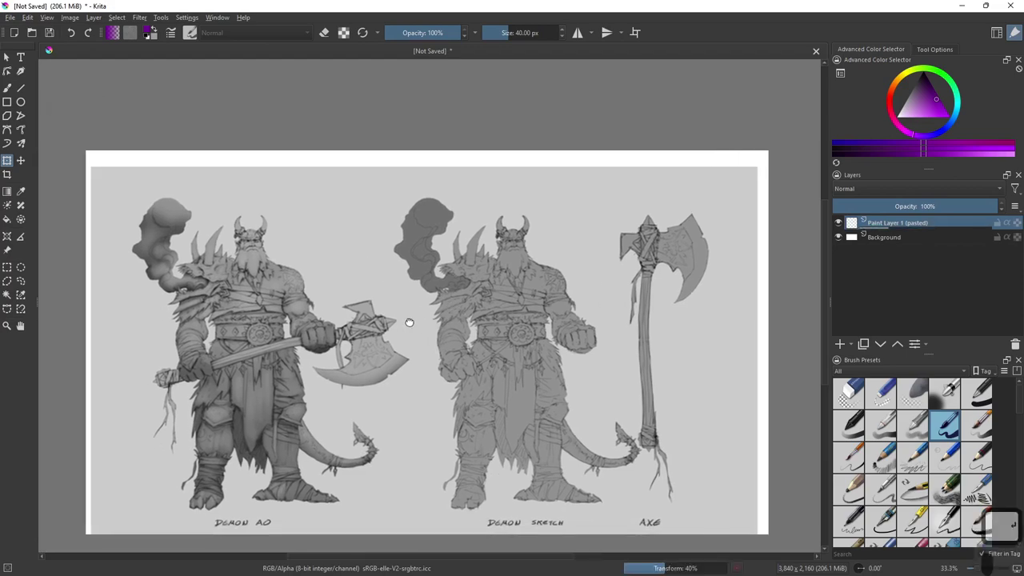
pyautogui.scroll(2, 336, 325)
pyautogui.scroll(-2, 382, 323)
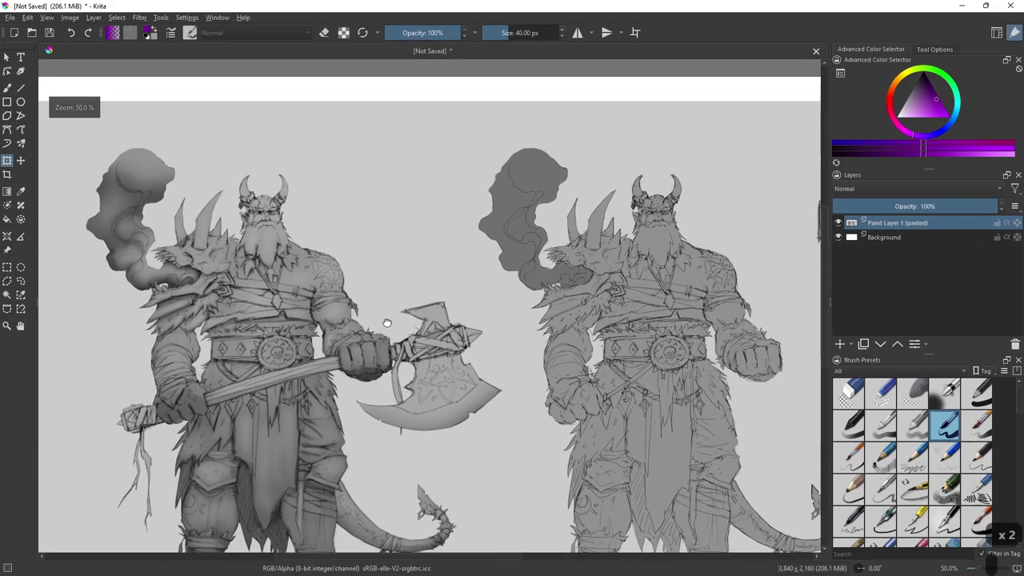
# Add a new paint layer, pick purple, and set a freehand brush around 3 px
pyautogui.click(840, 343)
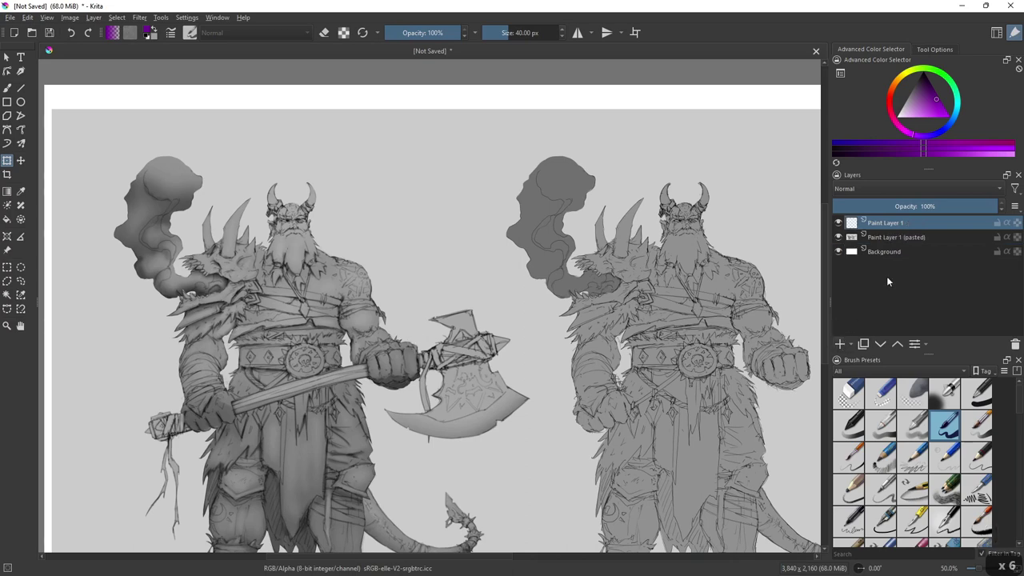
pyautogui.click(942, 111)
pyautogui.moveTo(944, 115); pyautogui.dragTo(948, 114)
pyautogui.click(374, 149)
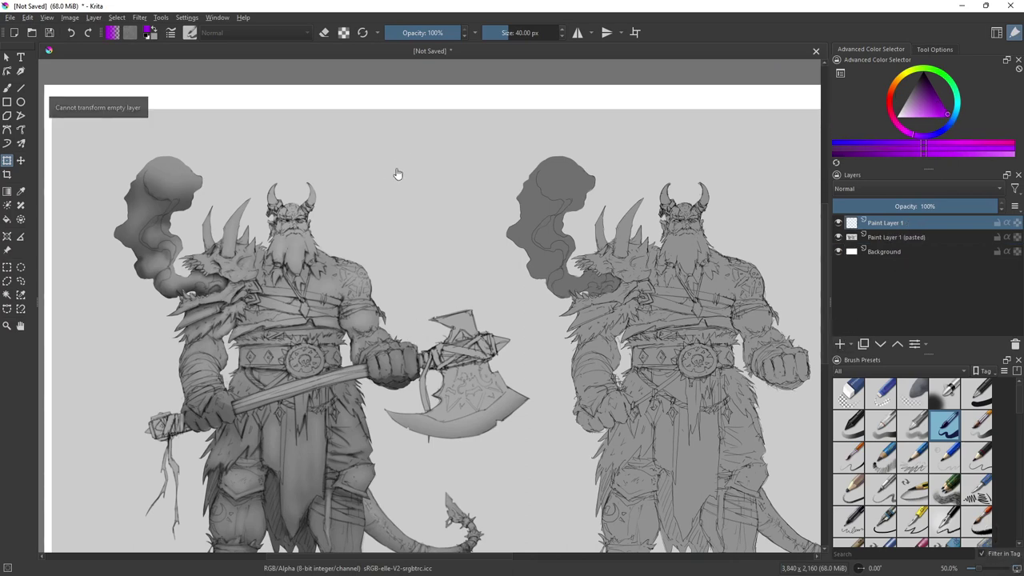
pyautogui.click(6, 87)
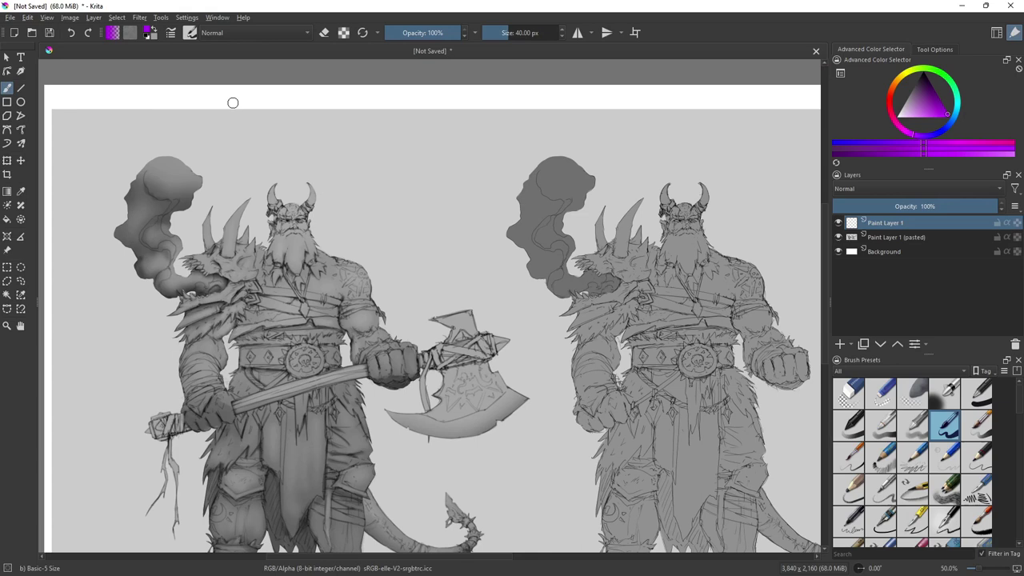
pyautogui.moveTo(384, 151); pyautogui.dragTo(407, 172)
pyautogui.moveTo(505, 33); pyautogui.dragTo(490, 33)
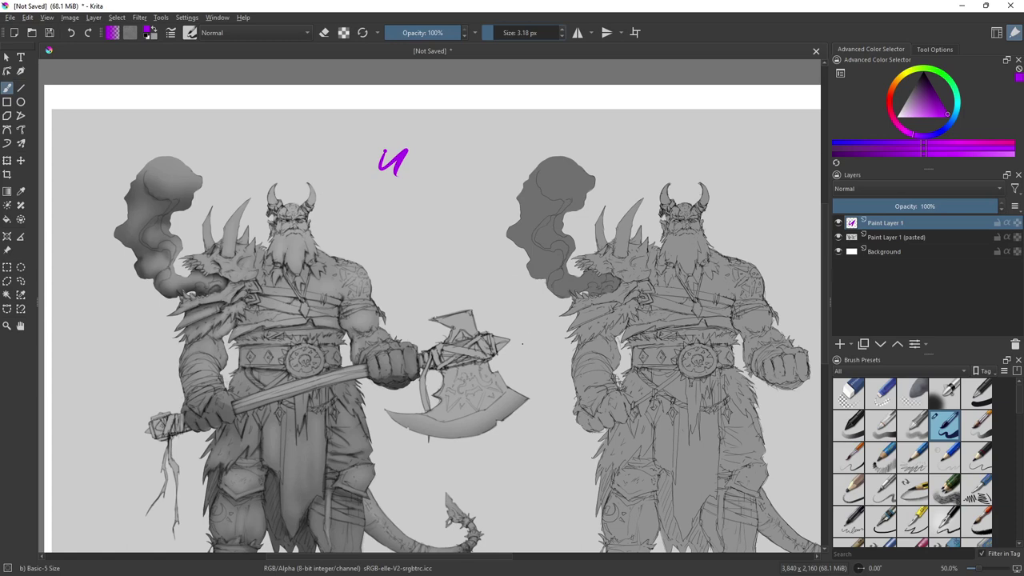
# Mark the axe with a purple X and draw an arrow at the tail
pyautogui.moveTo(512, 362); pyautogui.dragTo(518, 371)
pyautogui.moveTo(929, 337)
pyautogui.mouseDown()
pyautogui.moveTo(608, 360)
pyautogui.moveTo(581, 372)
pyautogui.moveTo(594, 293)
pyautogui.moveTo(590, 323)
pyautogui.moveTo(602, 327)
pyautogui.mouseUp()
pyautogui.moveTo(526, 385)
pyautogui.mouseDown()
pyautogui.moveTo(631, 307)
pyautogui.moveTo(785, 305)
pyautogui.mouseUp()
pyautogui.moveTo(458, 374)
pyautogui.mouseDown()
pyautogui.moveTo(480, 388)
pyautogui.moveTo(461, 391)
pyautogui.mouseUp()
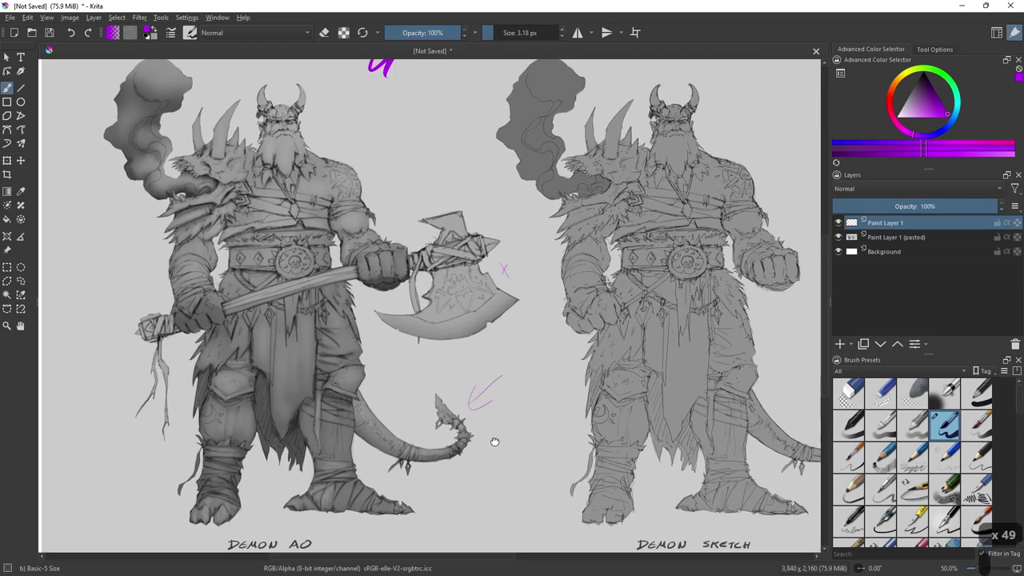
pyautogui.moveTo(491, 441)
pyautogui.mouseDown()
pyautogui.moveTo(514, 464)
pyautogui.moveTo(558, 388)
pyautogui.mouseUp()
pyautogui.moveTo(458, 324)
pyautogui.mouseDown()
pyautogui.moveTo(479, 379)
pyautogui.moveTo(465, 373)
pyautogui.mouseUp()
# At 9.24 px brush size, thicken the knee arrow and add an arrow at the left arm
pyautogui.moveTo(490, 35); pyautogui.dragTo(503, 36)
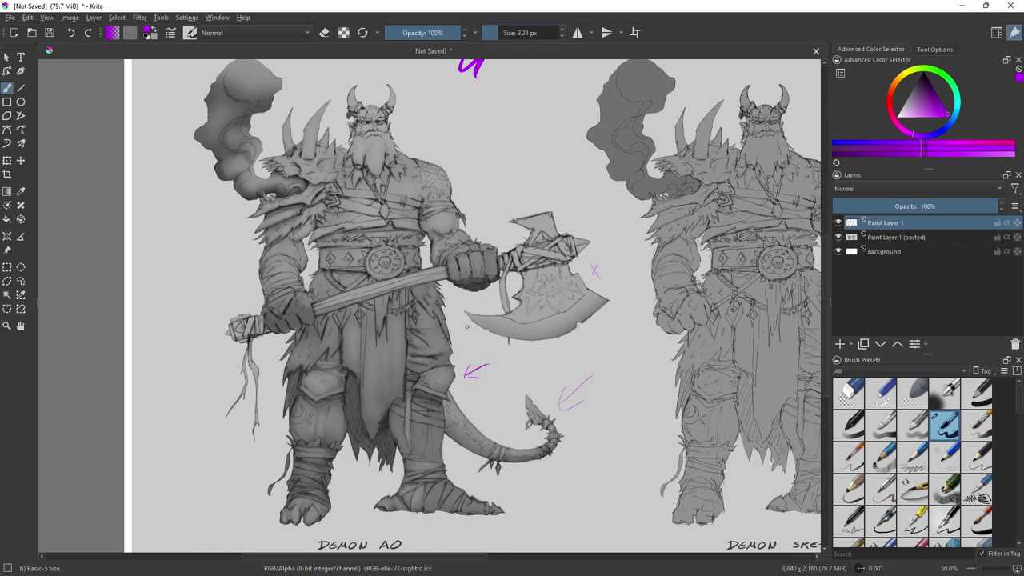
pyautogui.moveTo(472, 365); pyautogui.dragTo(477, 381)
pyautogui.moveTo(491, 361); pyautogui.dragTo(463, 377)
pyautogui.moveTo(216, 291); pyautogui.dragTo(251, 284)
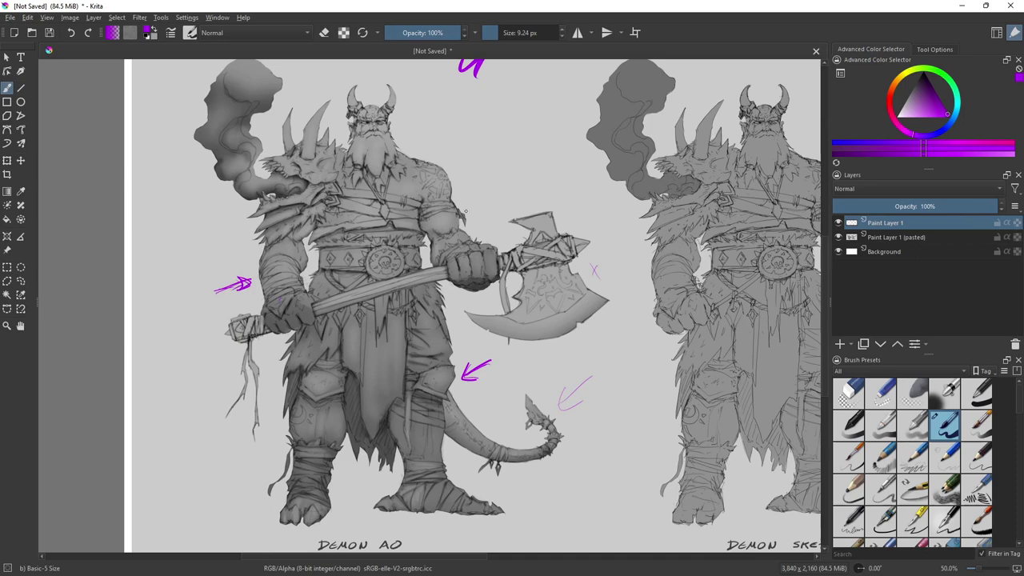
# Draw a shoulder arrow, then handwrite 'Body', 'Axe' and 'Belt + Skirt' in purple
pyautogui.moveTo(469, 191)
pyautogui.mouseDown()
pyautogui.moveTo(478, 197)
pyautogui.moveTo(489, 179)
pyautogui.mouseUp()
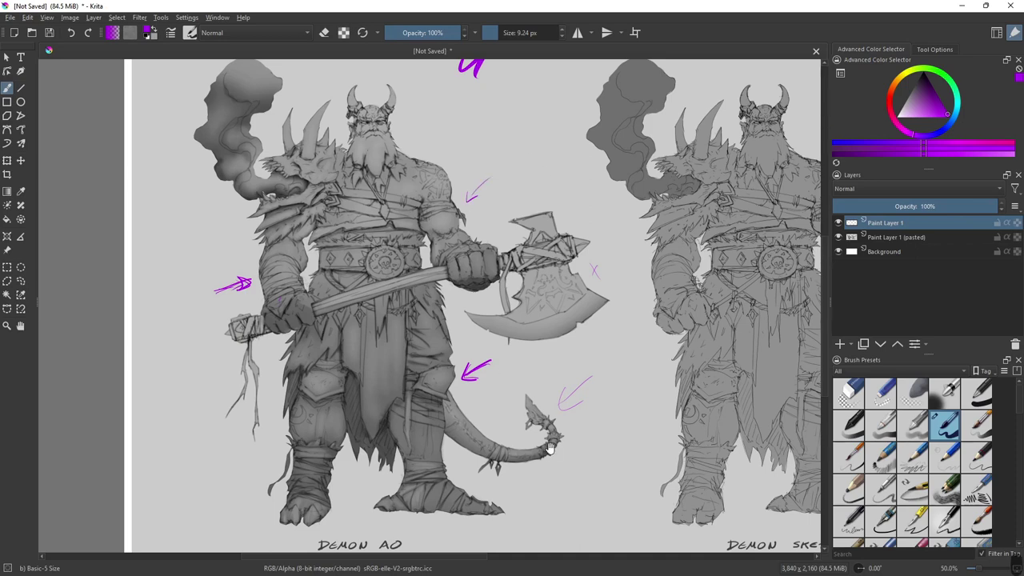
pyautogui.moveTo(554, 418); pyautogui.dragTo(526, 450)
pyautogui.moveTo(460, 134)
pyautogui.mouseDown()
pyautogui.moveTo(459, 150)
pyautogui.moveTo(490, 134)
pyautogui.moveTo(488, 161)
pyautogui.moveTo(467, 175)
pyautogui.mouseUp()
pyautogui.moveTo(460, 169); pyautogui.dragTo(477, 175)
pyautogui.moveTo(477, 167)
pyautogui.mouseDown()
pyautogui.moveTo(470, 174)
pyautogui.moveTo(485, 174)
pyautogui.moveTo(457, 196)
pyautogui.mouseUp()
pyautogui.moveTo(458, 183)
pyautogui.mouseDown()
pyautogui.moveTo(459, 196)
pyautogui.moveTo(476, 196)
pyautogui.mouseUp()
pyautogui.moveTo(480, 183)
pyautogui.mouseDown()
pyautogui.moveTo(481, 196)
pyautogui.moveTo(513, 198)
pyautogui.mouseUp()
pyautogui.moveTo(511, 189); pyautogui.dragTo(529, 190)
pyautogui.moveTo(534, 180); pyautogui.dragTo(535, 197)
pyautogui.moveTo(531, 187); pyautogui.dragTo(537, 186)
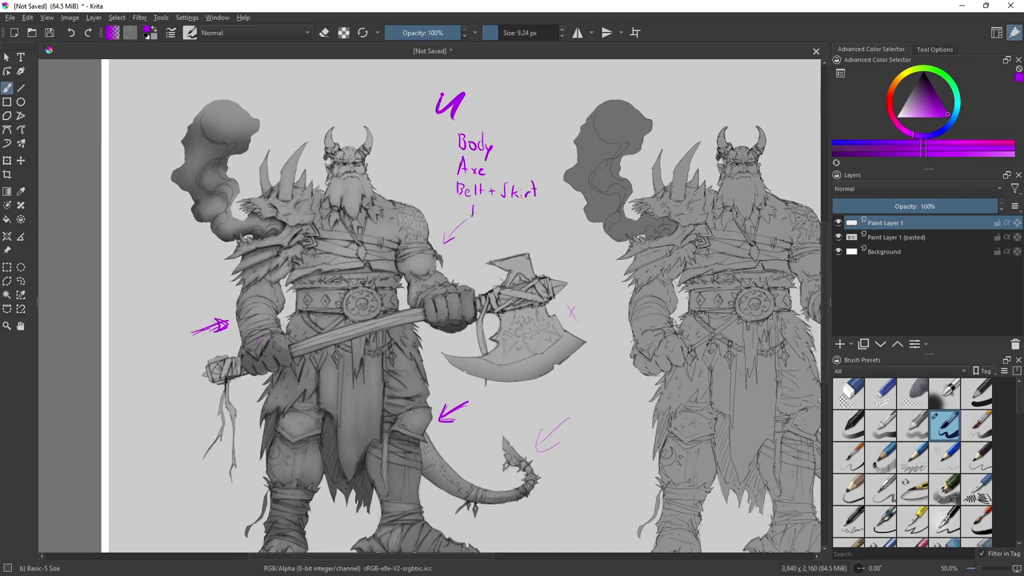
# Handwrite 'ShoulderPad' and 'Accessories' below the list, undoing a stray stroke
pyautogui.moveTo(467, 211)
pyautogui.mouseDown()
pyautogui.moveTo(491, 219)
pyautogui.moveTo(502, 204)
pyautogui.moveTo(520, 224)
pyautogui.mouseUp()
pyautogui.moveTo(520, 210); pyautogui.dragTo(536, 224)
pyautogui.moveTo(543, 218); pyautogui.dragTo(539, 226)
pyautogui.hotkey('ctrl', 'z')
pyautogui.moveTo(465, 242)
pyautogui.mouseDown()
pyautogui.moveTo(469, 226)
pyautogui.moveTo(474, 243)
pyautogui.mouseUp()
pyautogui.moveTo(480, 237); pyautogui.dragTo(504, 245)
pyautogui.moveTo(512, 237); pyautogui.dragTo(508, 245)
pyautogui.moveTo(517, 237); pyautogui.dragTo(520, 244)
# Mark the chest, waist and tail, and branch arrows off Body toward a Head label
pyautogui.moveTo(351, 267); pyautogui.dragTo(362, 267)
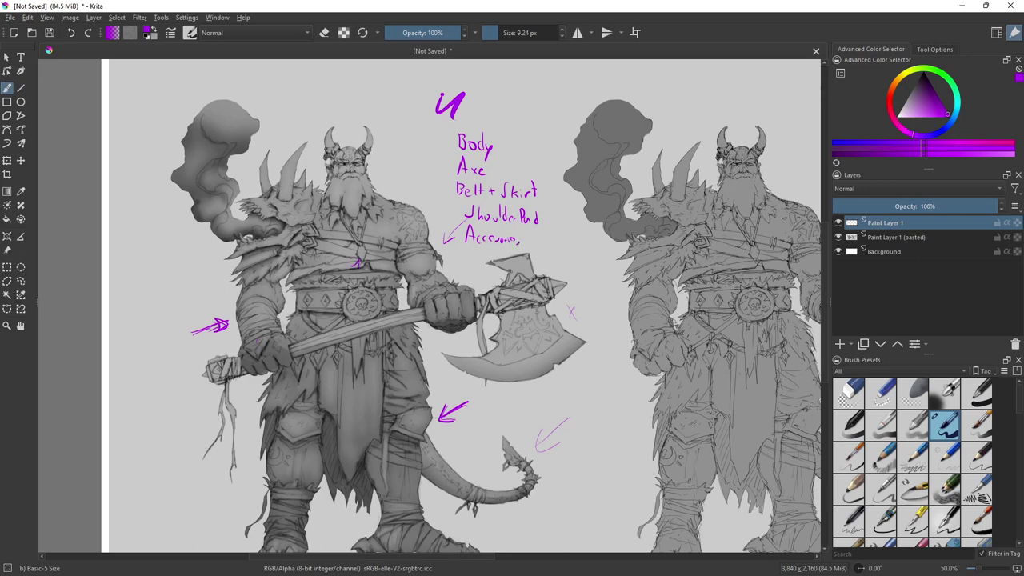
pyautogui.moveTo(337, 359); pyautogui.dragTo(340, 373)
pyautogui.moveTo(482, 526); pyautogui.dragTo(545, 501)
pyautogui.moveTo(497, 126)
pyautogui.mouseDown()
pyautogui.moveTo(516, 100)
pyautogui.moveTo(502, 129)
pyautogui.moveTo(519, 118)
pyautogui.moveTo(516, 156)
pyautogui.mouseUp()
pyautogui.moveTo(530, 96); pyautogui.dragTo(559, 107)
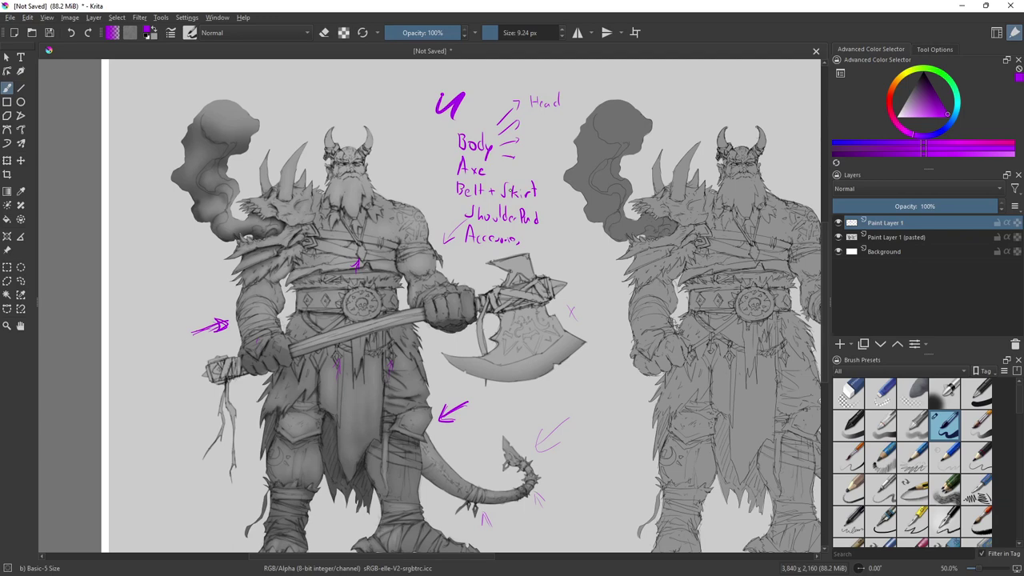
# Write a sub-item under Head and draw division lines across the arm, wrist and belt
pyautogui.moveTo(528, 115)
pyautogui.mouseDown()
pyautogui.moveTo(530, 128)
pyautogui.moveTo(553, 125)
pyautogui.mouseUp()
pyautogui.moveTo(227, 324); pyautogui.dragTo(286, 316)
pyautogui.moveTo(422, 295); pyautogui.dragTo(456, 283)
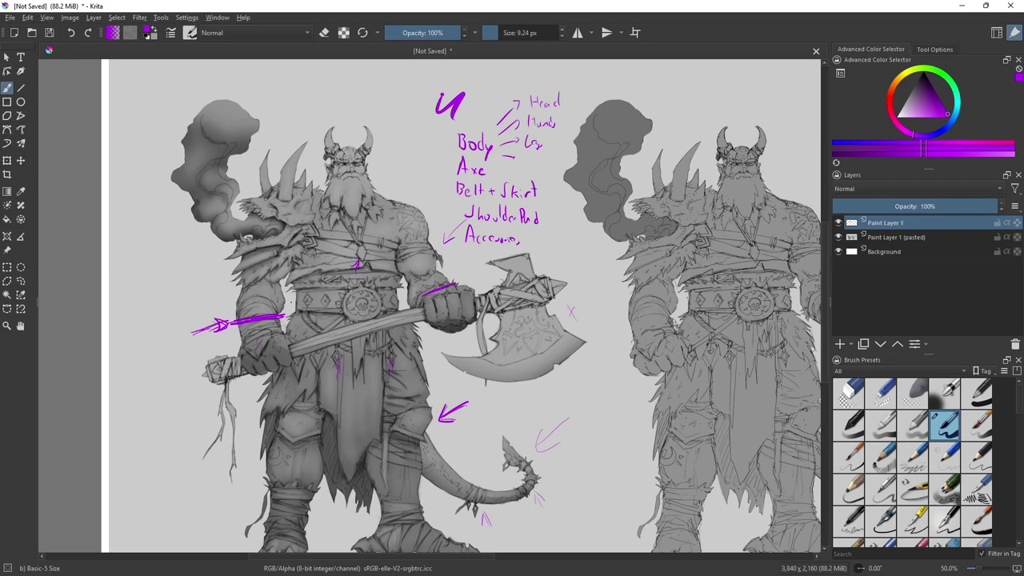
pyautogui.moveTo(290, 302)
pyautogui.mouseDown()
pyautogui.moveTo(392, 301)
pyautogui.moveTo(367, 302)
pyautogui.moveTo(398, 284)
pyautogui.mouseUp()
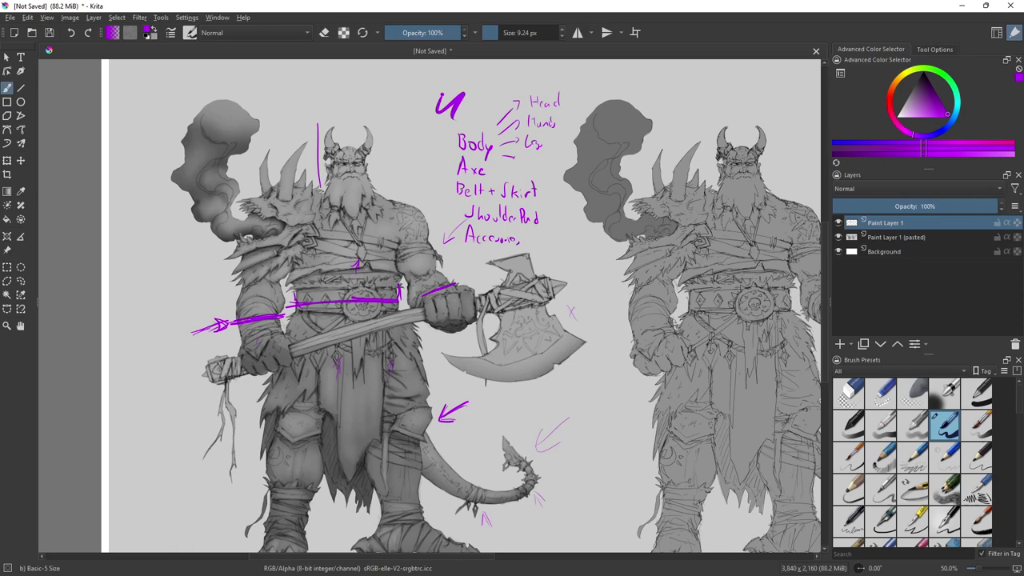
# Box the head with a purple rectangle and draw vertical guide lines down the skirt
pyautogui.moveTo(319, 129)
pyautogui.mouseDown()
pyautogui.moveTo(320, 197)
pyautogui.moveTo(371, 198)
pyautogui.mouseUp()
pyautogui.moveTo(320, 128)
pyautogui.mouseDown()
pyautogui.moveTo(344, 128)
pyautogui.moveTo(382, 198)
pyautogui.moveTo(336, 199)
pyautogui.mouseUp()
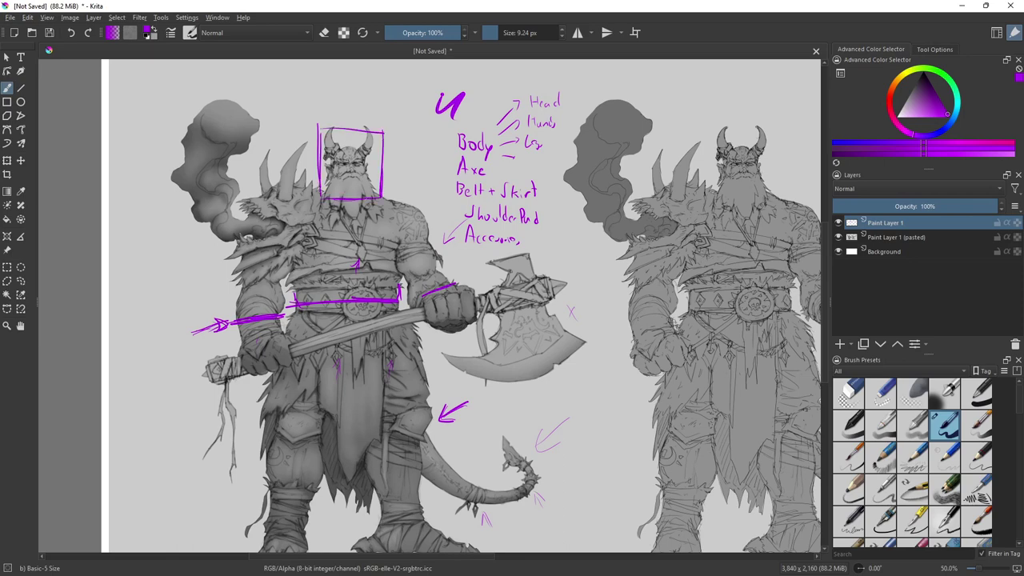
pyautogui.moveTo(356, 344); pyautogui.dragTo(367, 531)
pyautogui.moveTo(389, 328)
pyautogui.mouseDown()
pyautogui.moveTo(427, 326)
pyautogui.moveTo(432, 495)
pyautogui.mouseUp()
pyautogui.moveTo(340, 370); pyautogui.dragTo(328, 510)
# Brush vertical guide lines down the skirt and near the chest, then mark the second figure's waist and belt
pyautogui.moveTo(289, 360); pyautogui.dragTo(282, 503)
pyautogui.moveTo(311, 495); pyautogui.dragTo(343, 510)
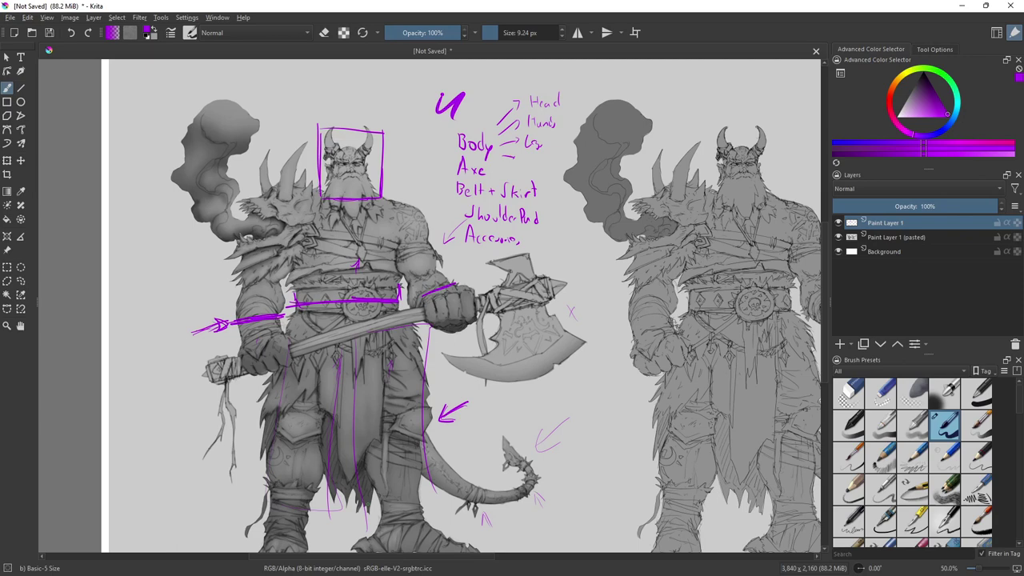
pyautogui.moveTo(320, 269); pyautogui.dragTo(351, 253)
pyautogui.moveTo(689, 375)
pyautogui.mouseDown()
pyautogui.moveTo(702, 370)
pyautogui.moveTo(698, 392)
pyautogui.mouseUp()
pyautogui.moveTo(743, 351); pyautogui.dragTo(753, 349)
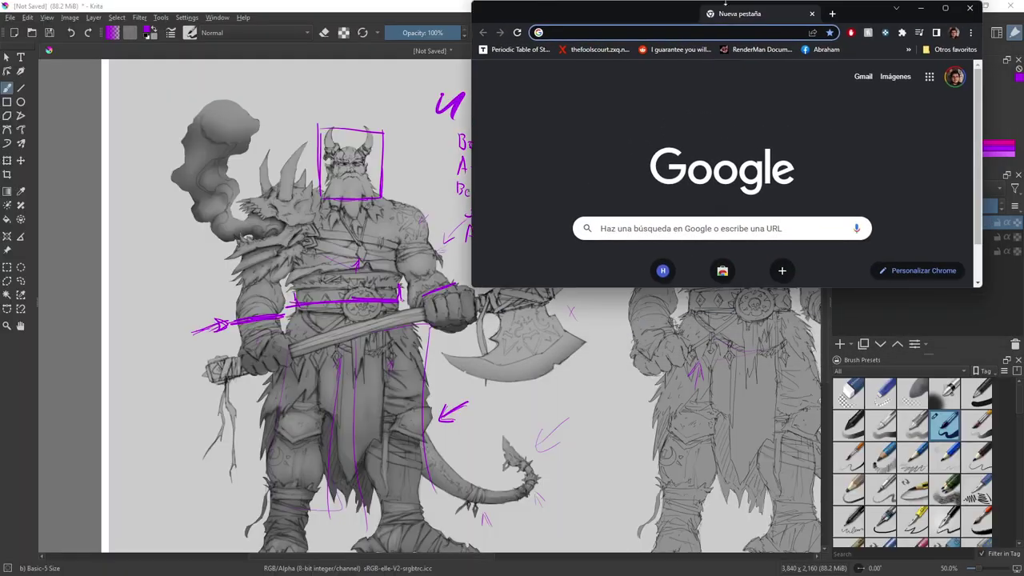
# Maximize Chrome and search Google for Horizon Zero Dawn
pyautogui.doubleClick(677, 8)
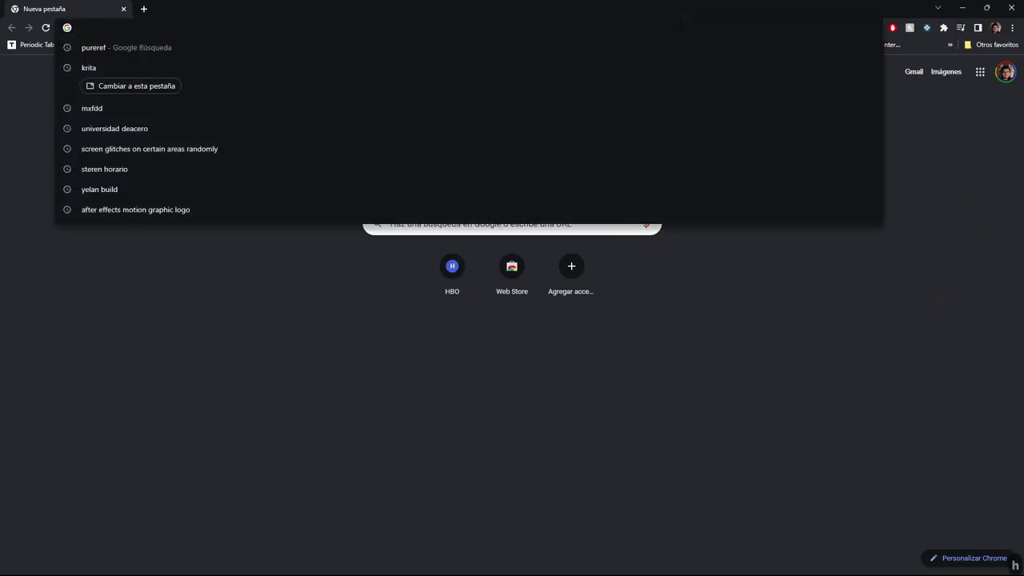
pyautogui.write('horizon')
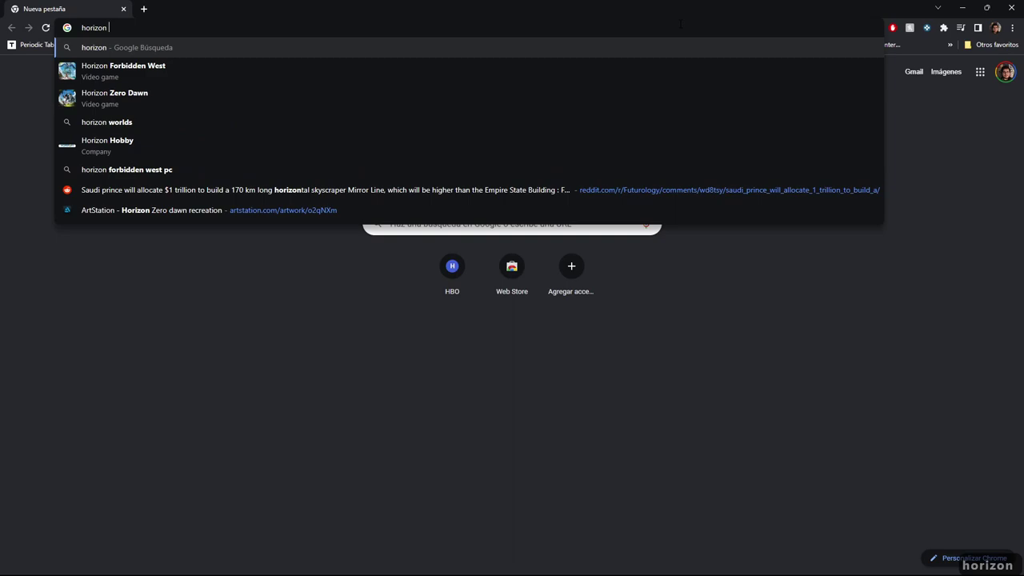
pyautogui.press('Down')
pyautogui.press('Down')
pyautogui.press('Return')
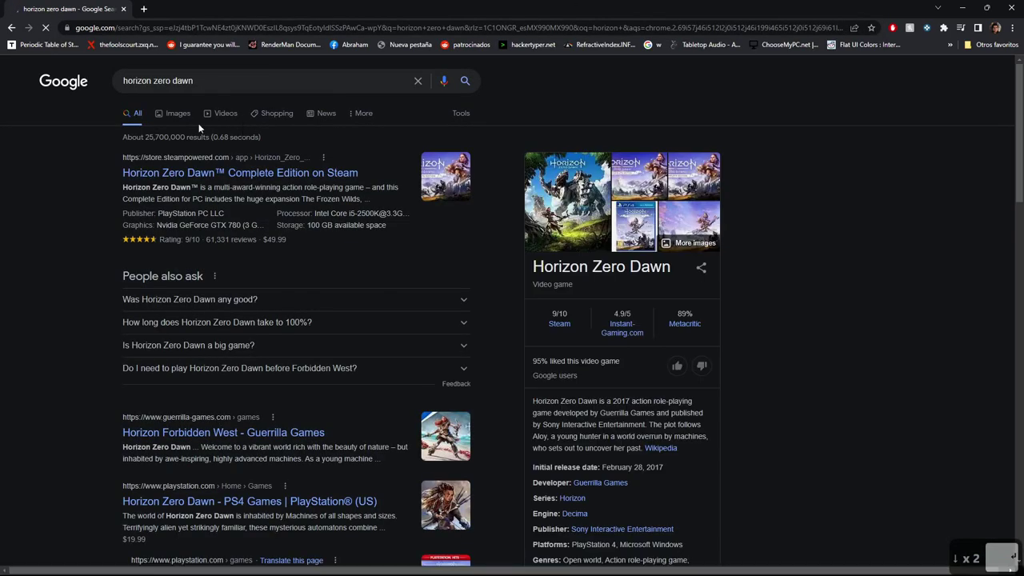
# Switch to image results and refine the query to 'horizon zero dawn chracter model'
pyautogui.click(184, 116)
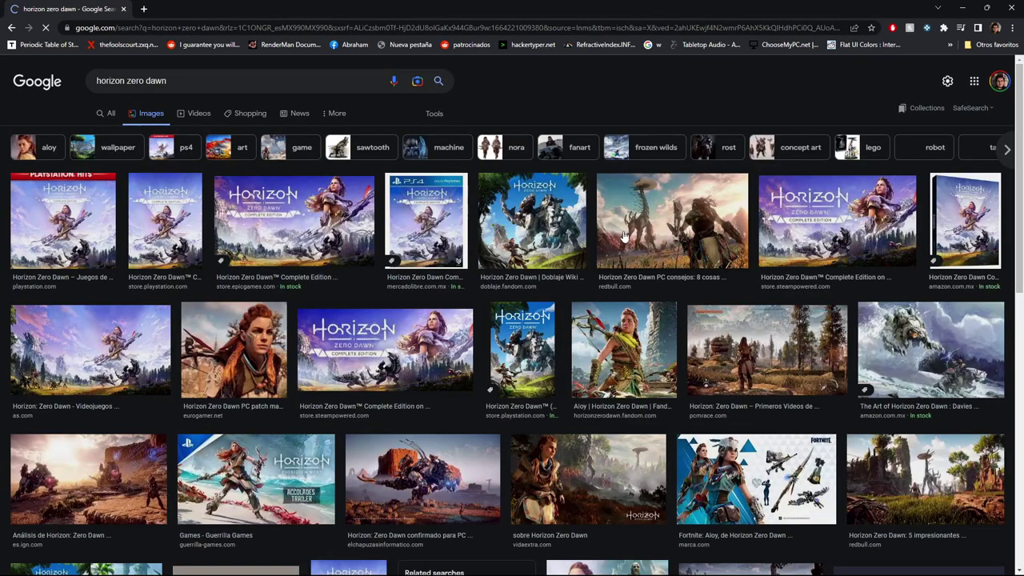
pyautogui.click(224, 87)
pyautogui.write('chracter model')
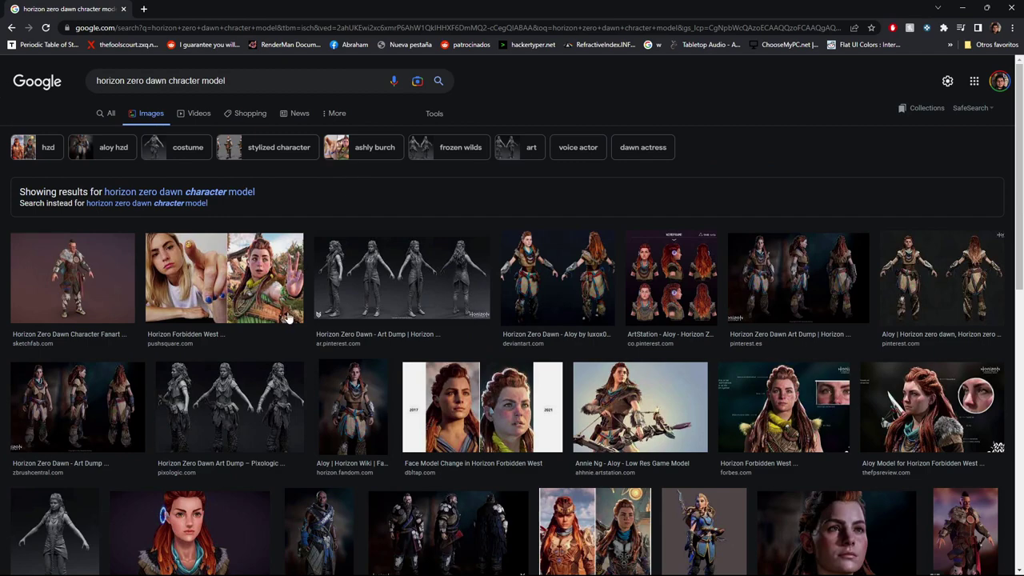
# Preview the Pixologic art dump image, then Aloy's full-body image from Horizon Wiki | Fandom
pyautogui.click(258, 388)
pyautogui.click(331, 390)
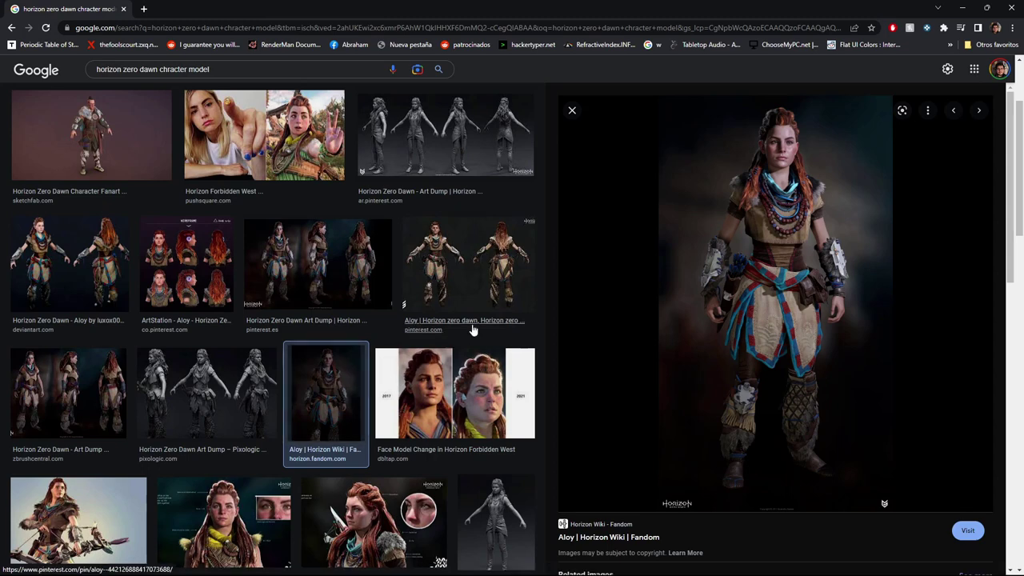
pyautogui.scroll(-3, 472, 330)
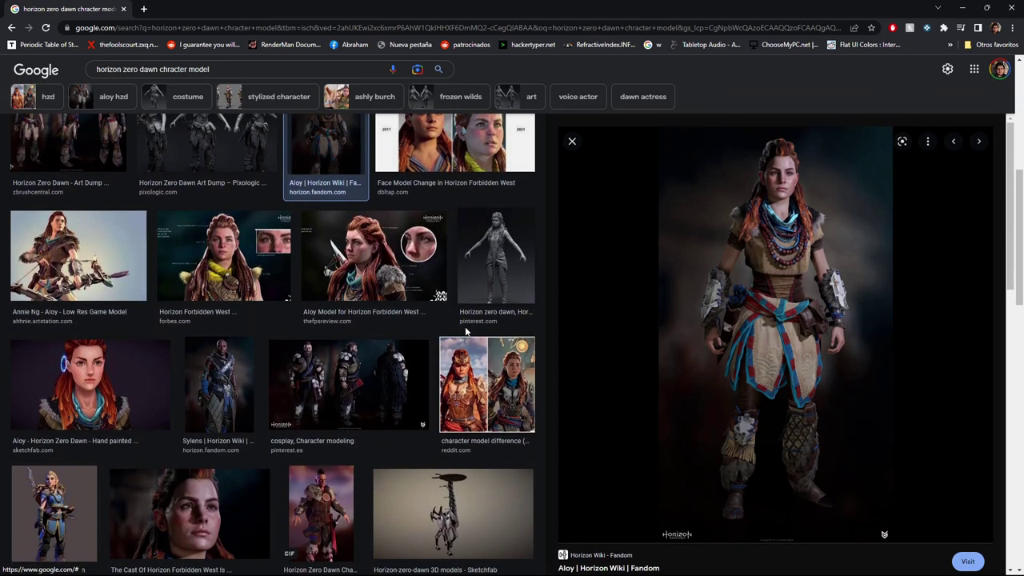
# Preview the cosplay modeling, Pixologic Art Dump and Aloy front-and-back images in turn
pyautogui.click(333, 388)
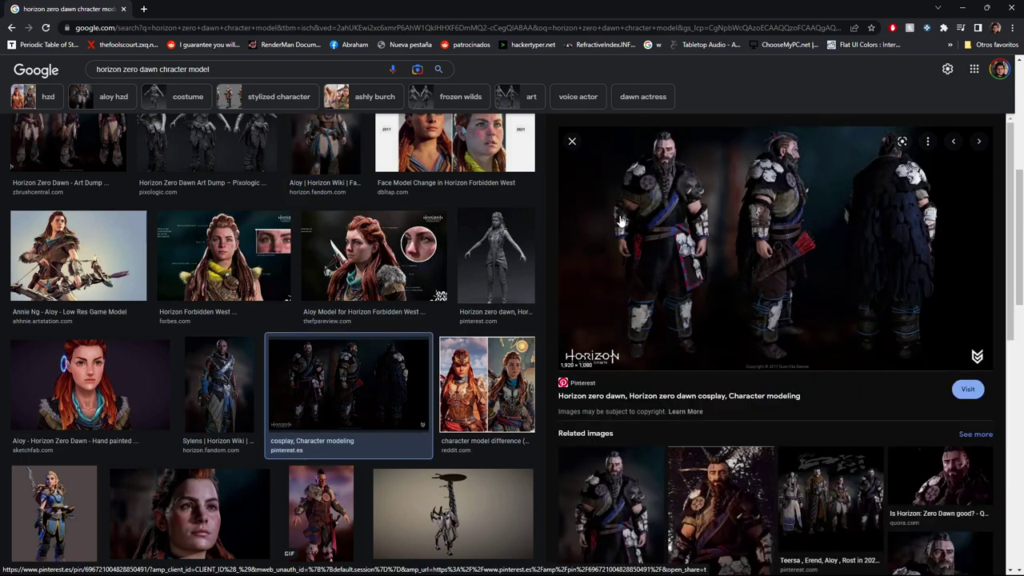
pyautogui.scroll(3, 505, 254)
pyautogui.click(258, 379)
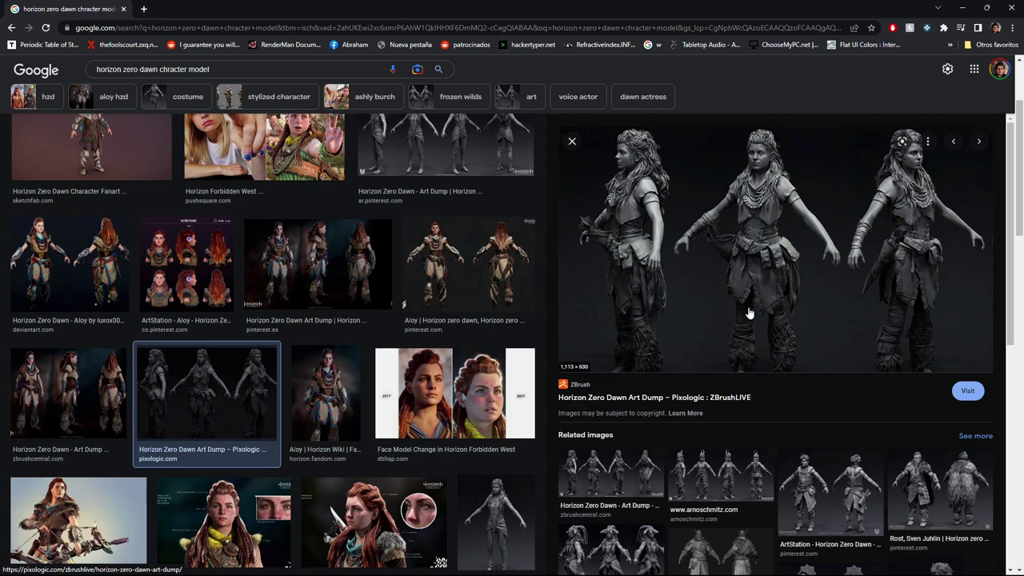
pyautogui.click(494, 279)
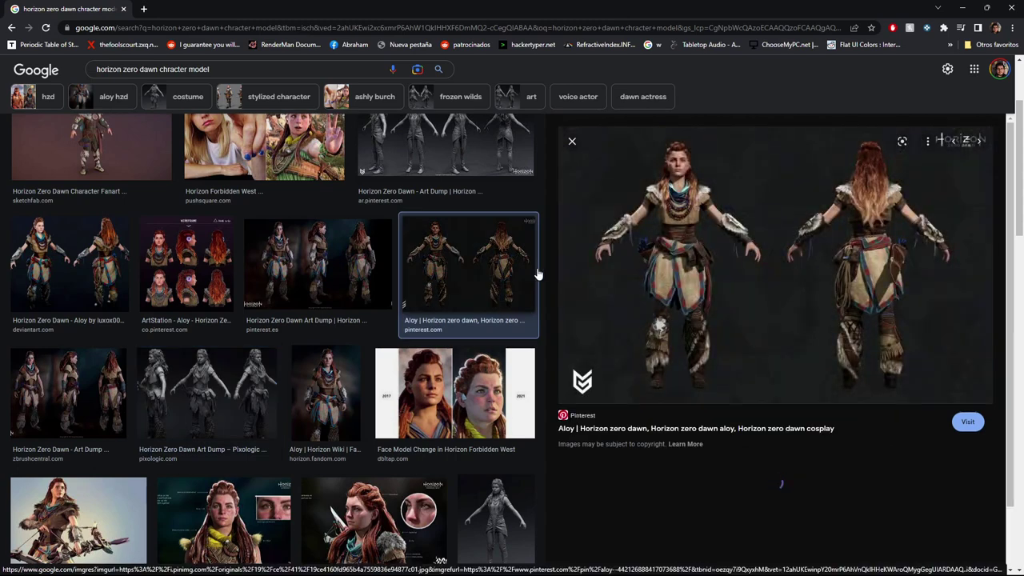
# Preview the grey four-view Frozen Wilds sculpt from ZBrushCentral and browse the surrounding results
pyautogui.scroll(-15, 485, 264)
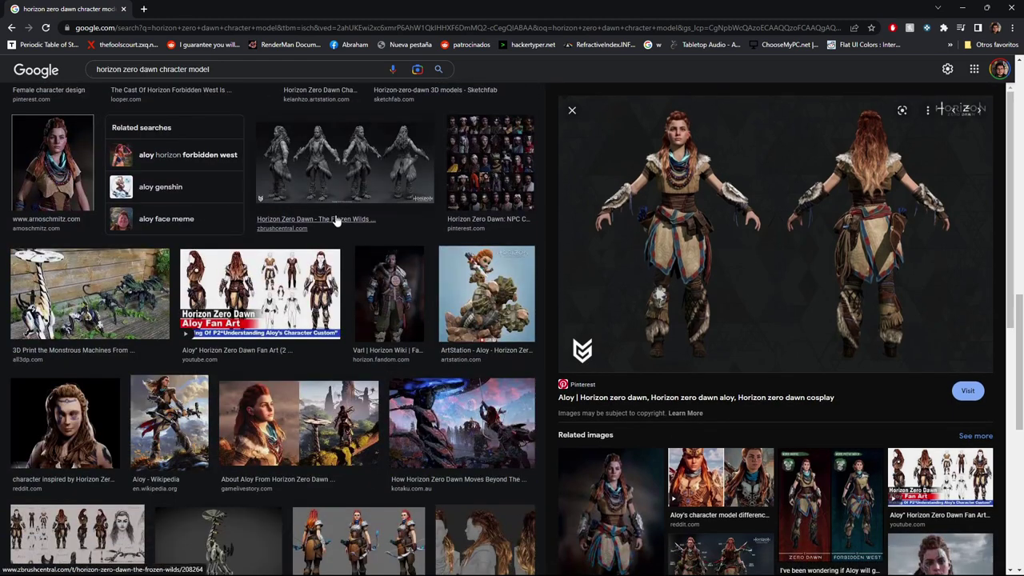
pyautogui.scroll(2, 389, 238)
pyautogui.click(428, 292)
pyautogui.scroll(5, 496, 296)
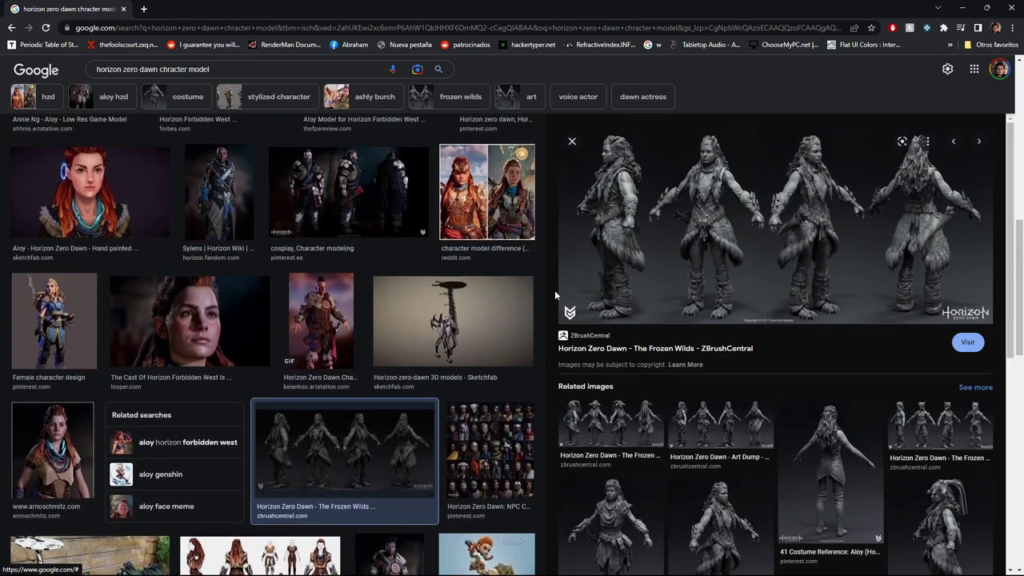
pyautogui.scroll(5, 520, 298)
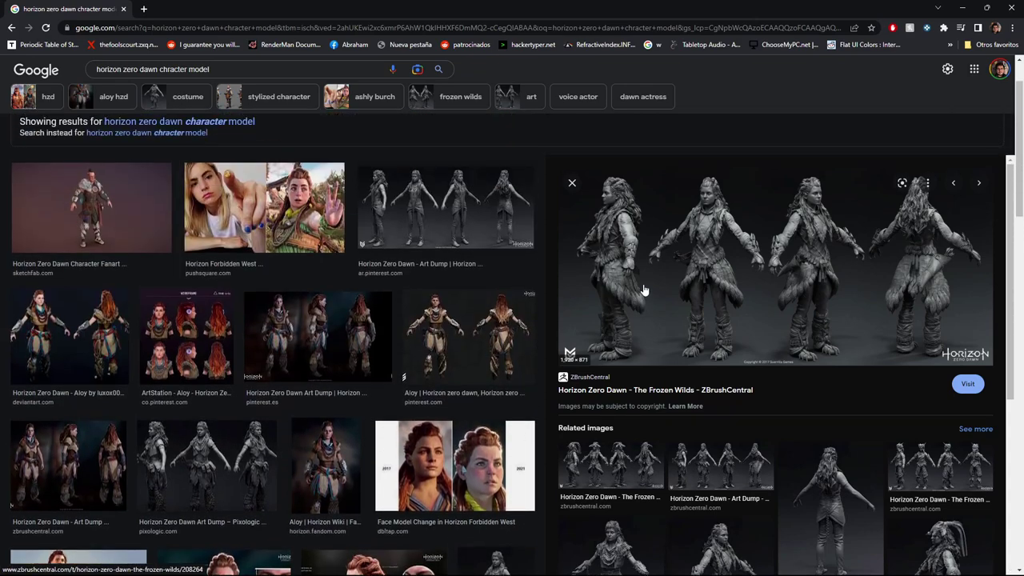
pyautogui.scroll(-8, 411, 323)
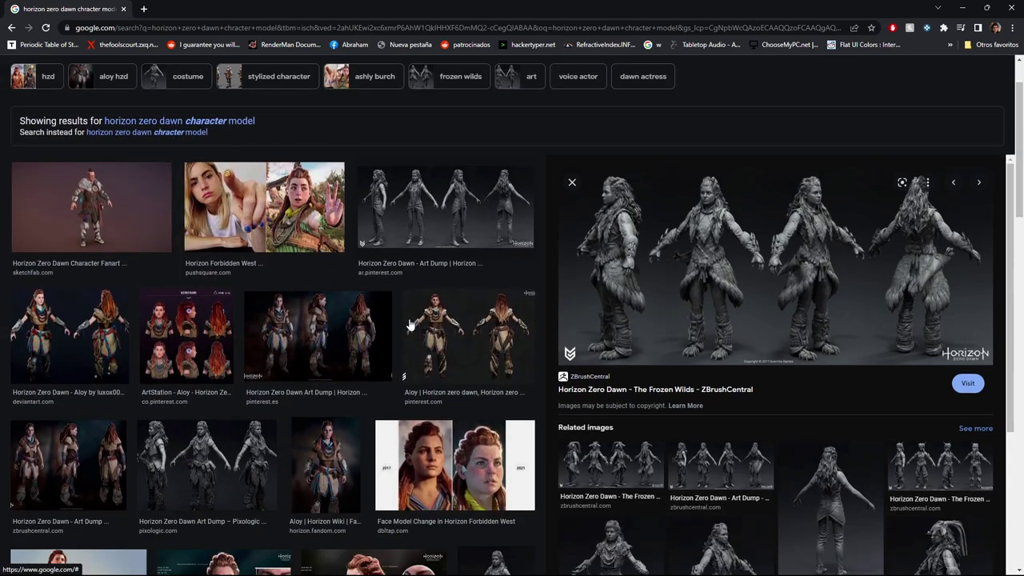
pyautogui.scroll(-10, 410, 324)
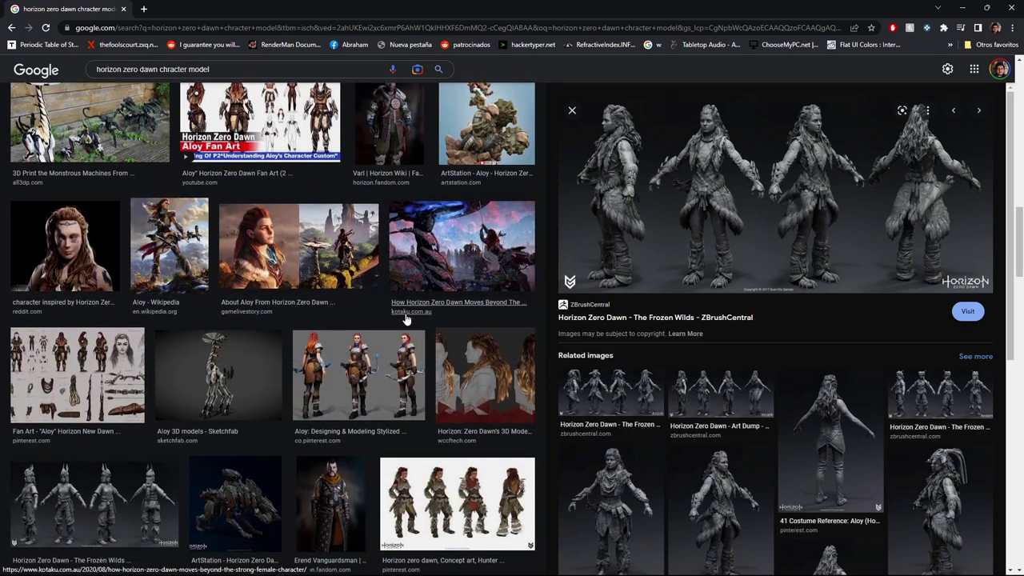
pyautogui.scroll(4, 396, 315)
pyautogui.scroll(10, 386, 308)
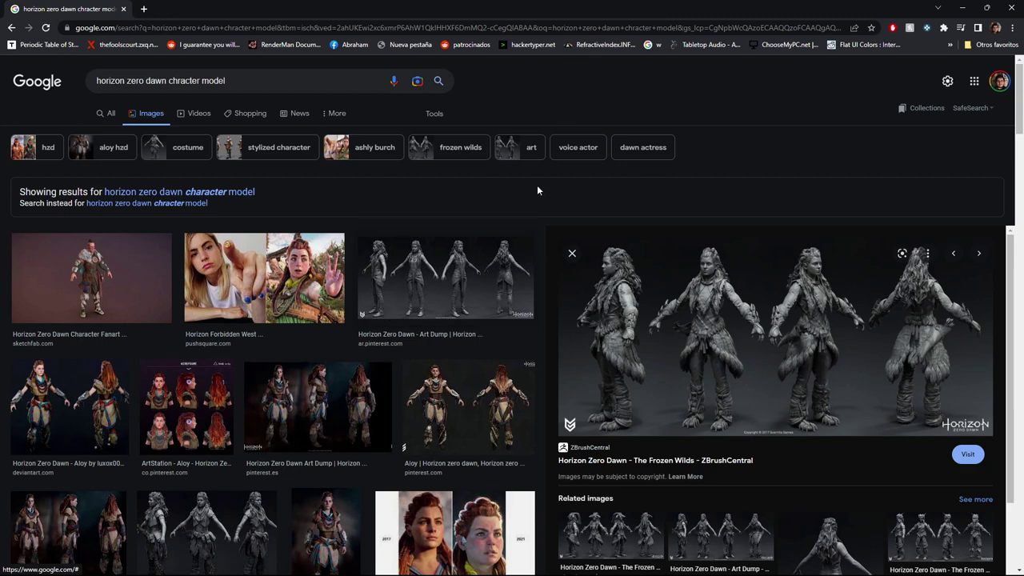
pyautogui.scroll(-3, 537, 186)
pyautogui.scroll(3, 539, 198)
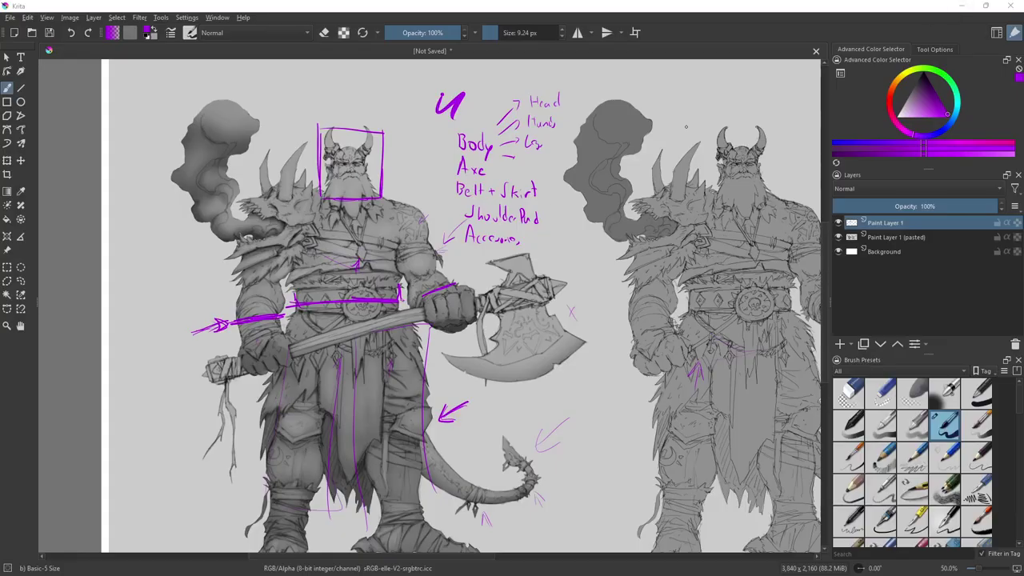
# Zoom to the boxed demon head and paint purple arrow marks on its left edge and inside the right side
pyautogui.scroll(-4, 686, 127)
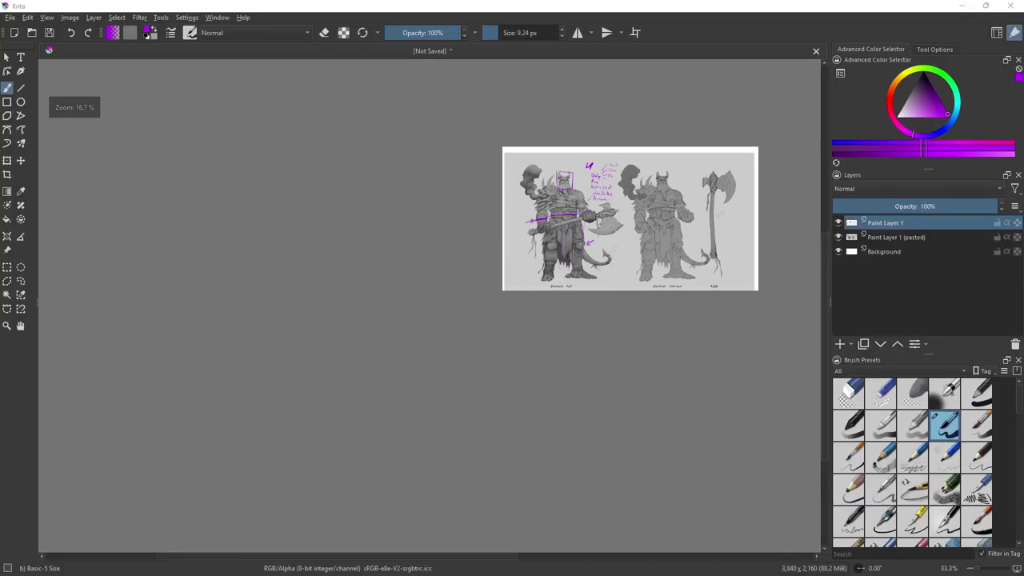
pyautogui.scroll(4, 561, 244)
pyautogui.scroll(-6, 562, 266)
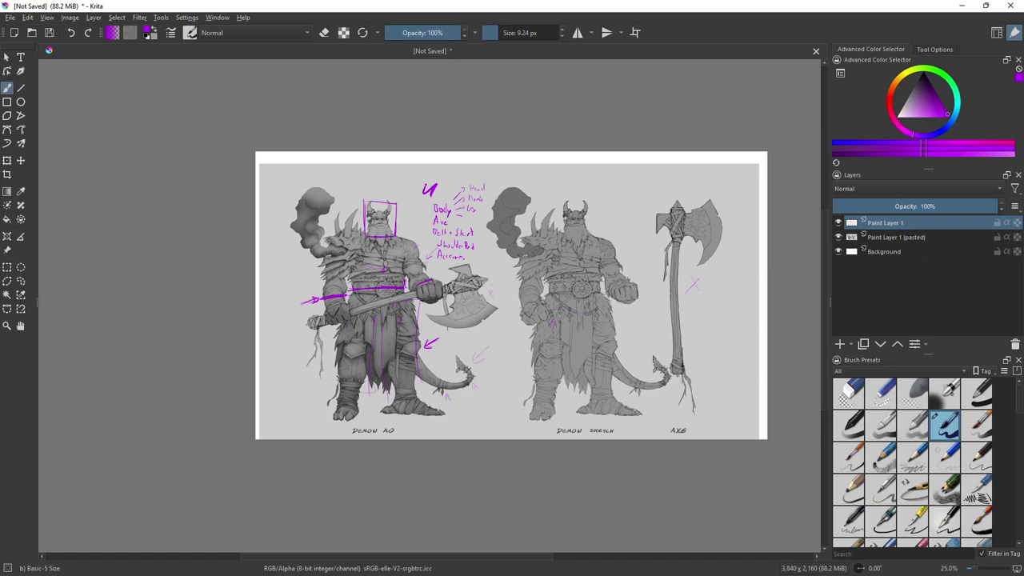
pyautogui.scroll(5, 380, 187)
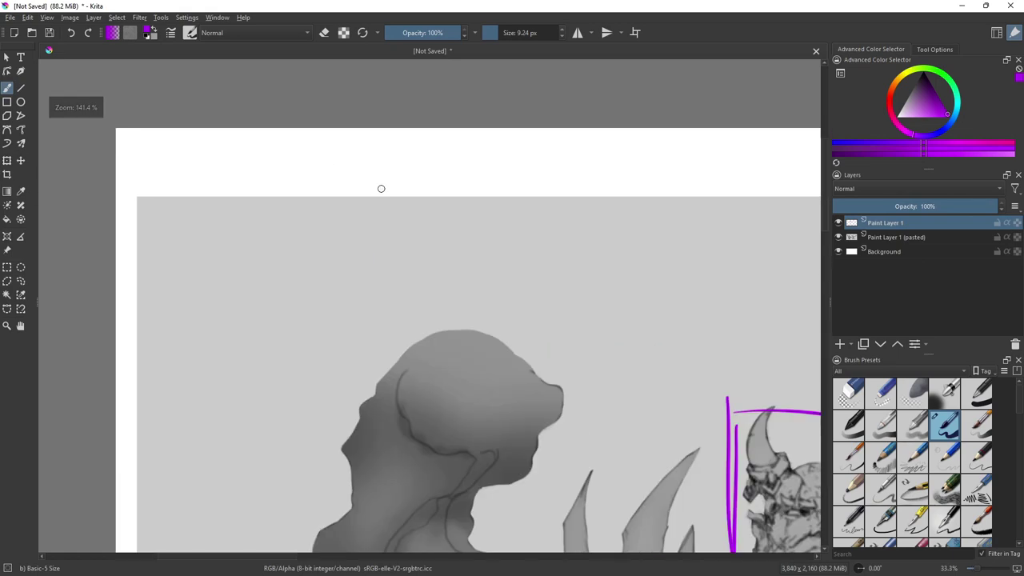
pyautogui.moveTo(517, 309); pyautogui.dragTo(321, 260)
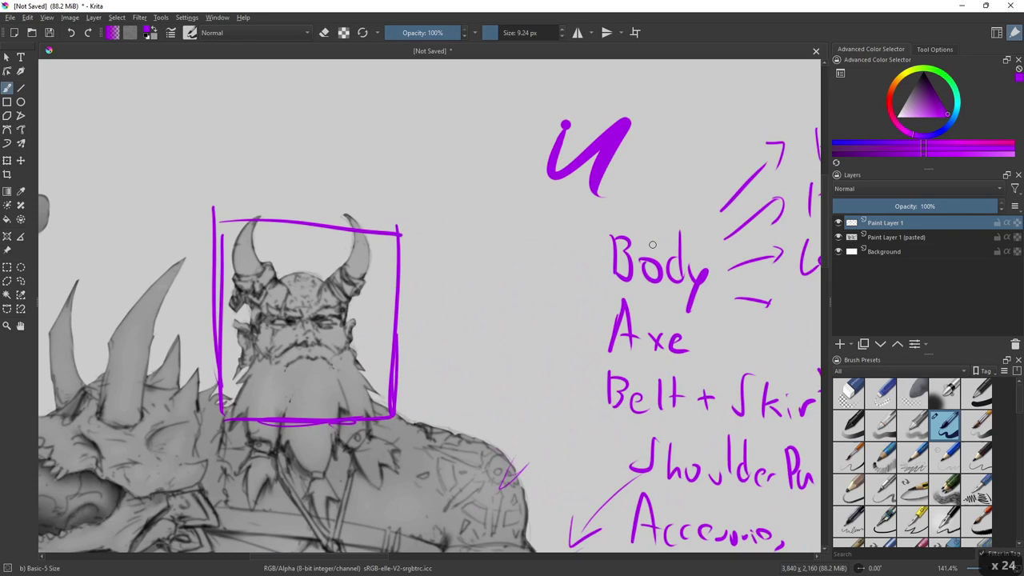
pyautogui.scroll(-3, 407, 325)
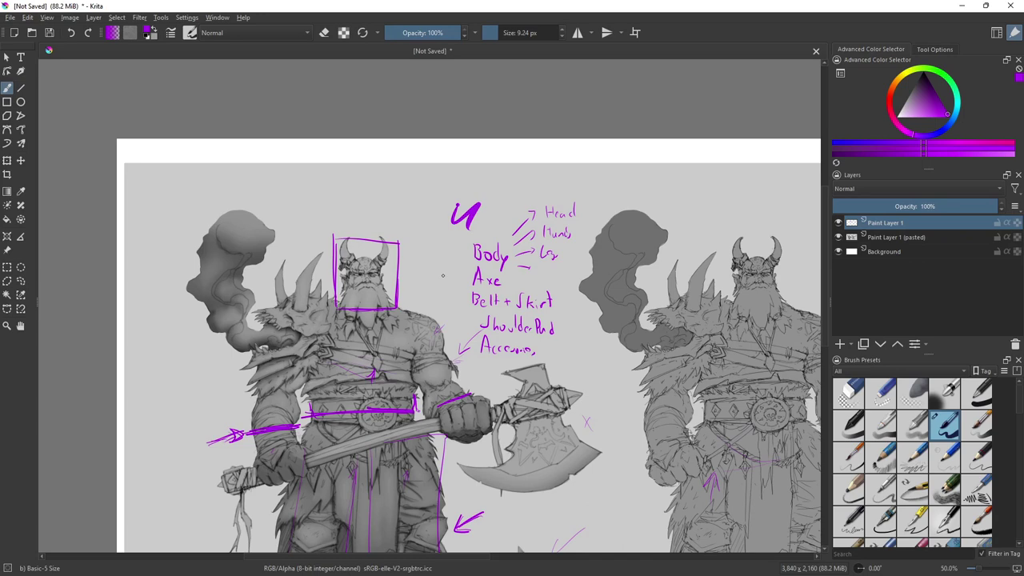
pyautogui.scroll(5, 382, 274)
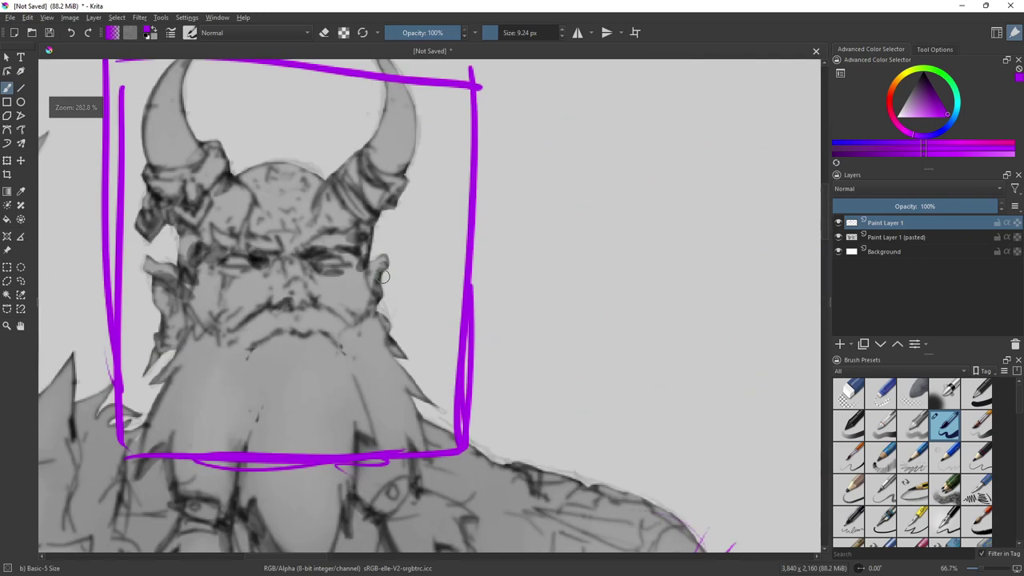
pyautogui.moveTo(122, 187); pyautogui.dragTo(104, 208)
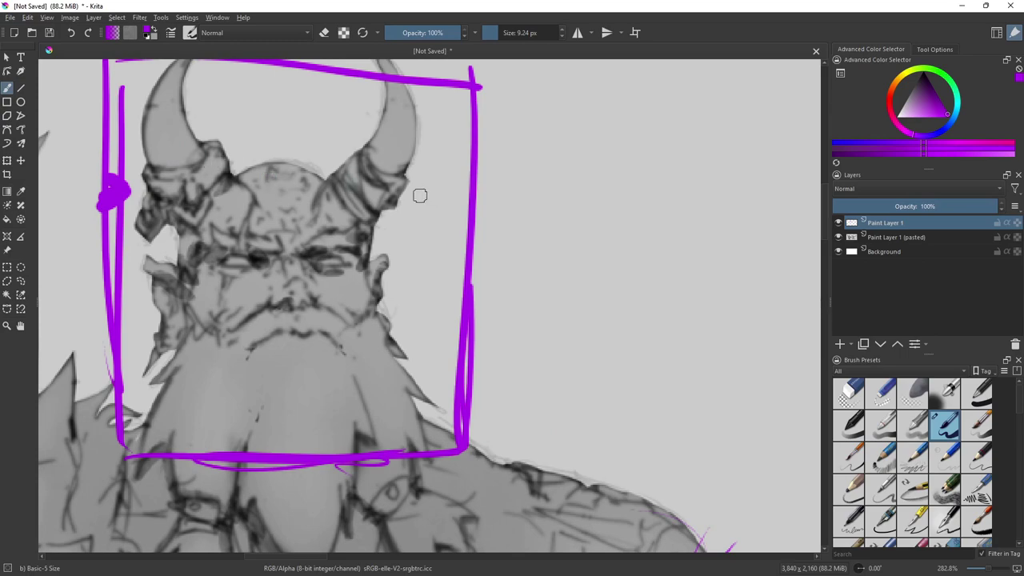
pyautogui.moveTo(418, 195); pyautogui.dragTo(468, 234)
pyautogui.scroll(-4, 393, 243)
pyautogui.scroll(-5, 430, 235)
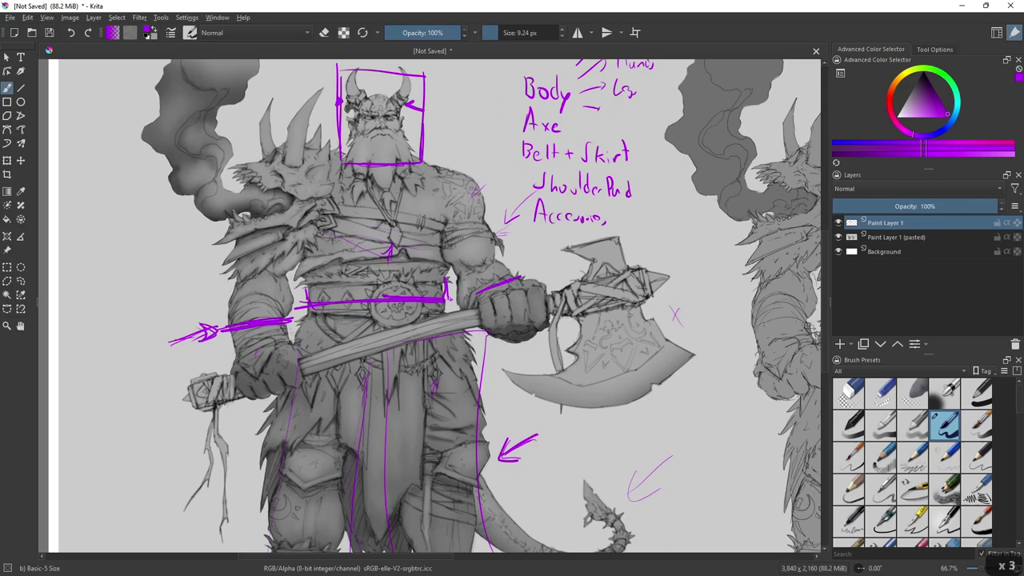
pyautogui.scroll(-1, 462, 240)
pyautogui.scroll(1, 462, 239)
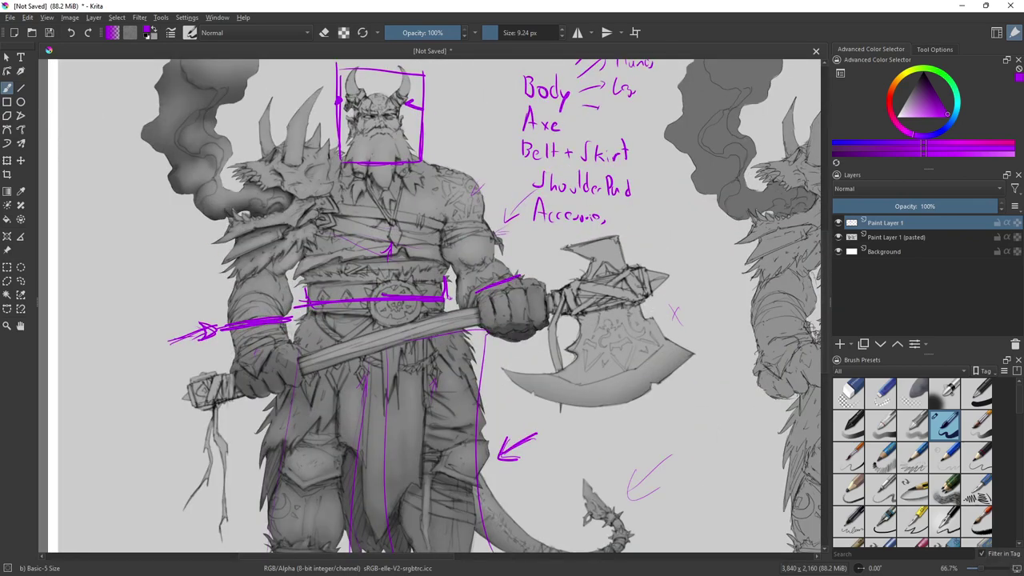
pyautogui.moveTo(484, 271); pyautogui.dragTo(466, 291)
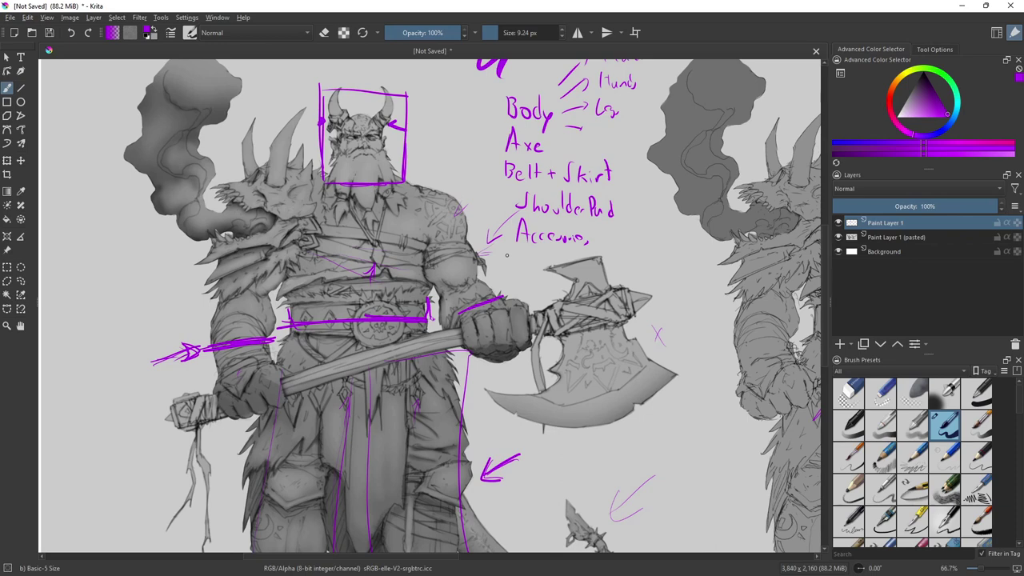
pyautogui.scroll(-19, 404, 391)
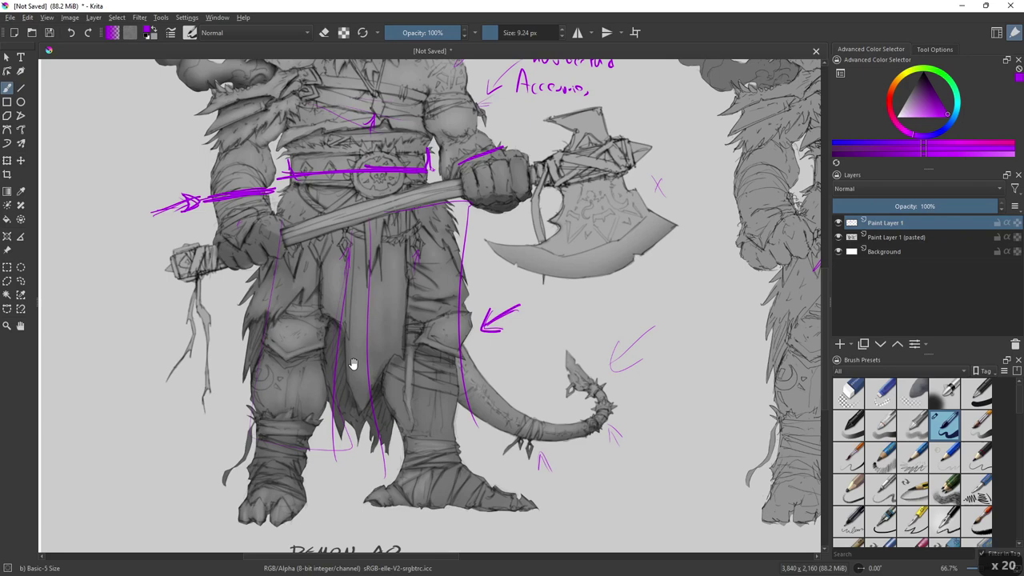
pyautogui.scroll(7, 354, 362)
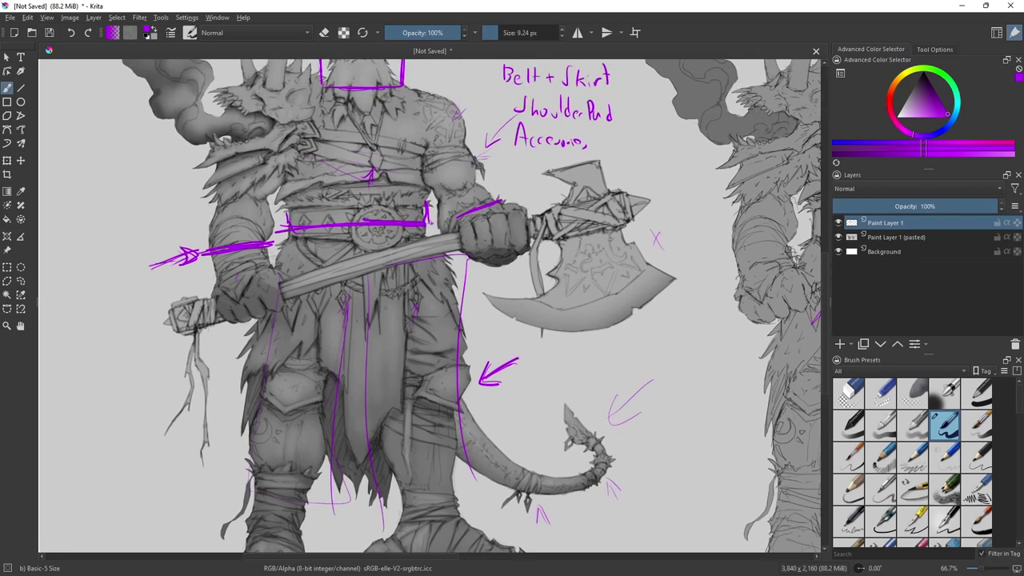
pyautogui.scroll(7, 385, 308)
pyautogui.keyDown('ctrl'); pyautogui.scroll(-2, 385, 308); pyautogui.keyUp('ctrl')
pyautogui.keyDown('ctrl'); pyautogui.scroll(6, 341, 242); pyautogui.keyUp('ctrl')
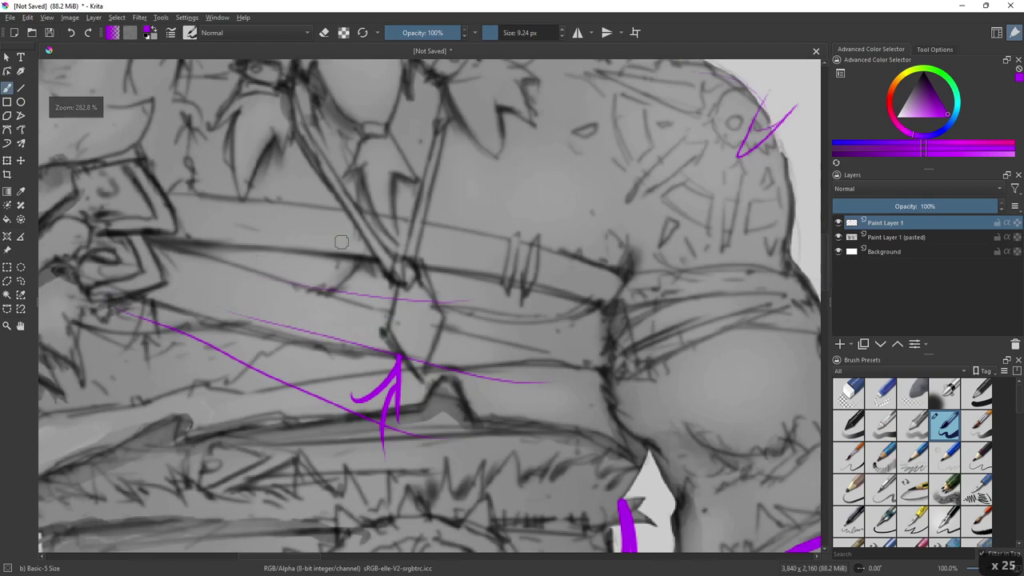
pyautogui.keyDown('ctrl'); pyautogui.scroll(-3, 341, 241); pyautogui.keyUp('ctrl')
pyautogui.keyDown('ctrl'); pyautogui.scroll(2, 341, 241); pyautogui.keyUp('ctrl')
pyautogui.keyDown('ctrl'); pyautogui.scroll(-1, 447, 240); pyautogui.keyUp('ctrl')
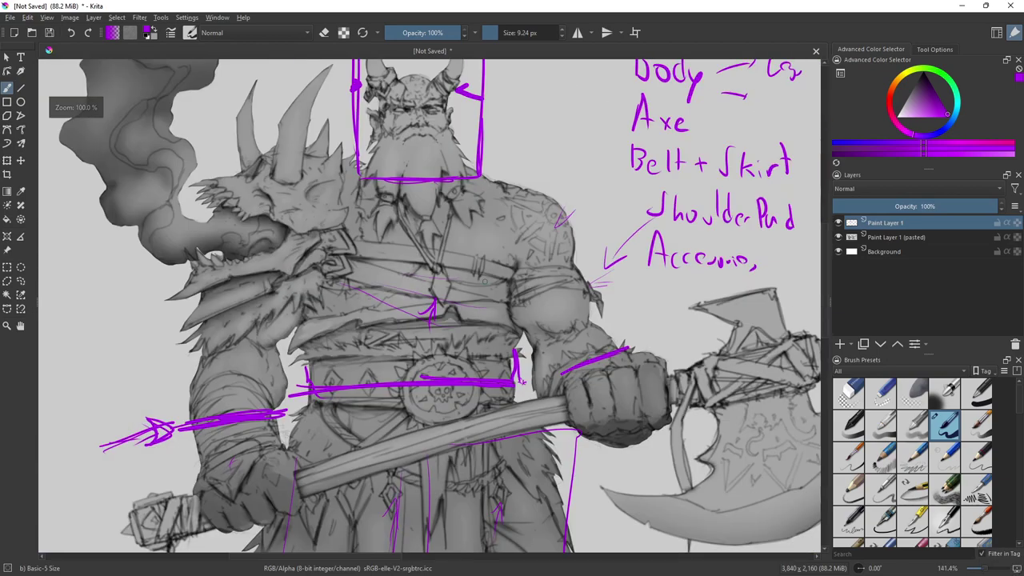
pyautogui.keyDown('ctrl'); pyautogui.scroll(-4, 464, 272); pyautogui.keyUp('ctrl')
pyautogui.keyDown('ctrl'); pyautogui.scroll(2, 464, 272); pyautogui.keyUp('ctrl')
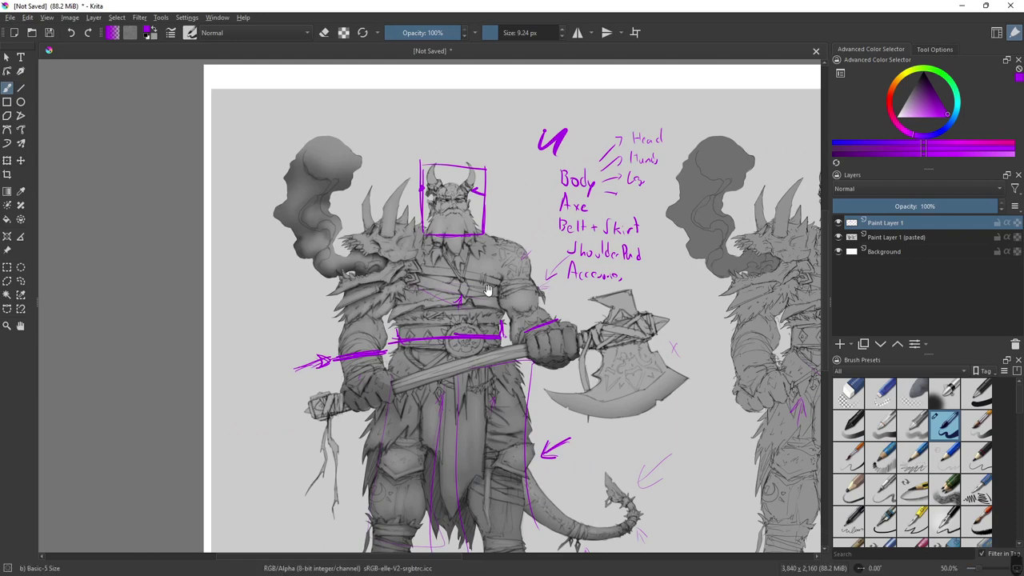
pyautogui.moveTo(521, 311); pyautogui.dragTo(488, 319)
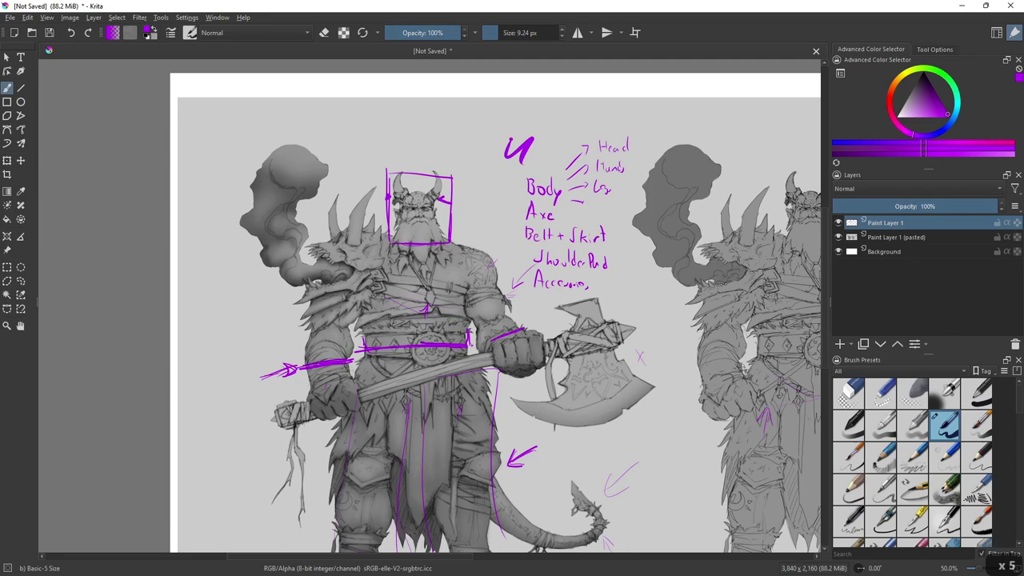
pyautogui.scroll(1, 446, 315)
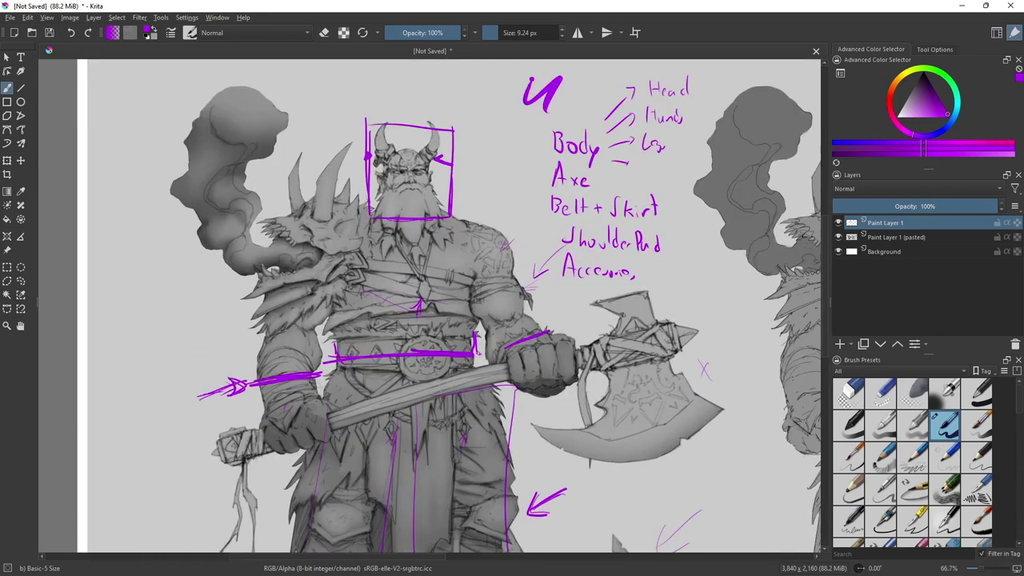
pyautogui.moveTo(501, 317); pyautogui.dragTo(428, 321)
pyautogui.scroll(-2, 433, 312)
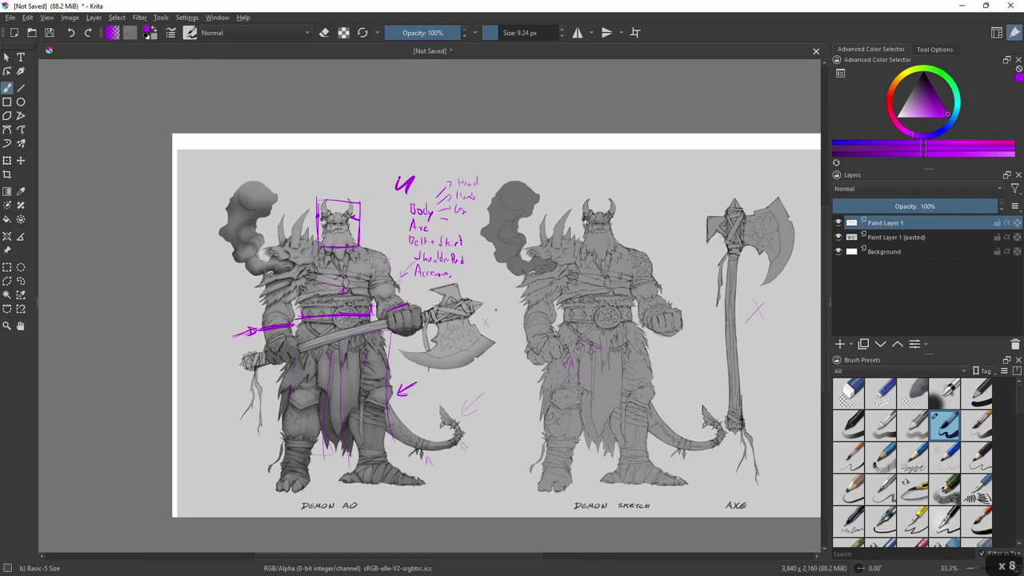
pyautogui.scroll(1, 446, 317)
pyautogui.moveTo(446, 318); pyautogui.dragTo(407, 299)
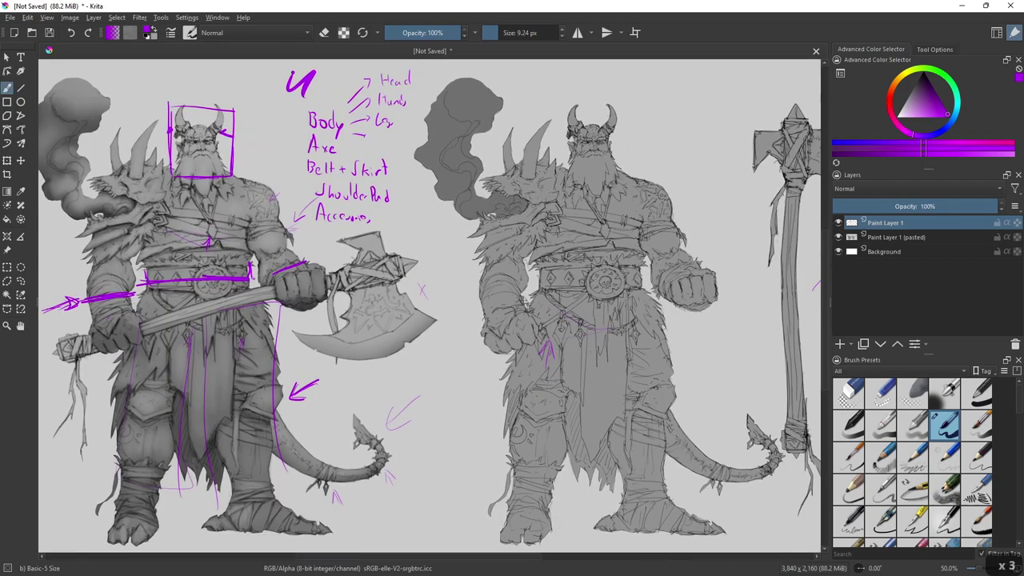
pyautogui.scroll(-1, 406, 299)
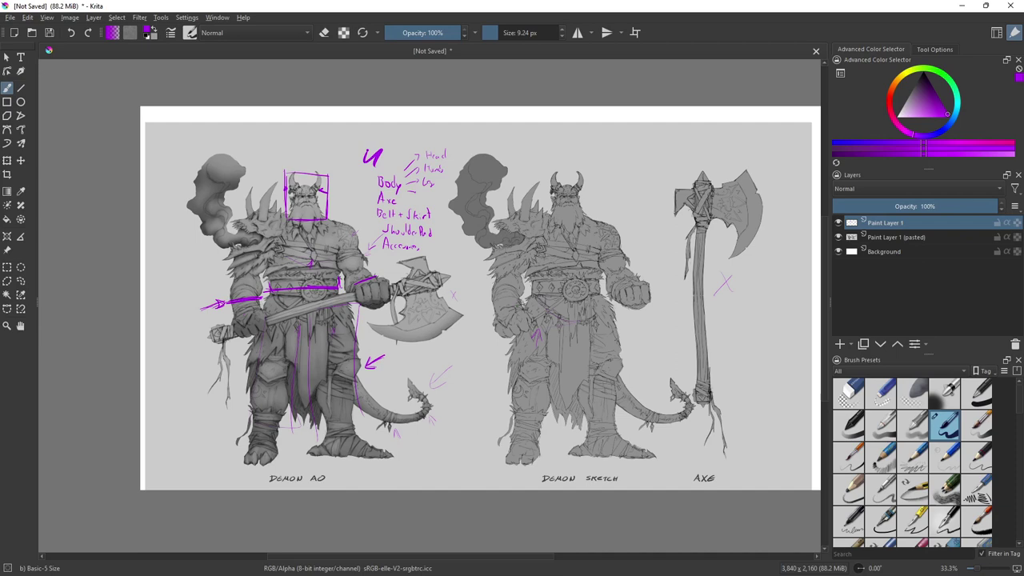
pyautogui.scroll(2, 456, 294)
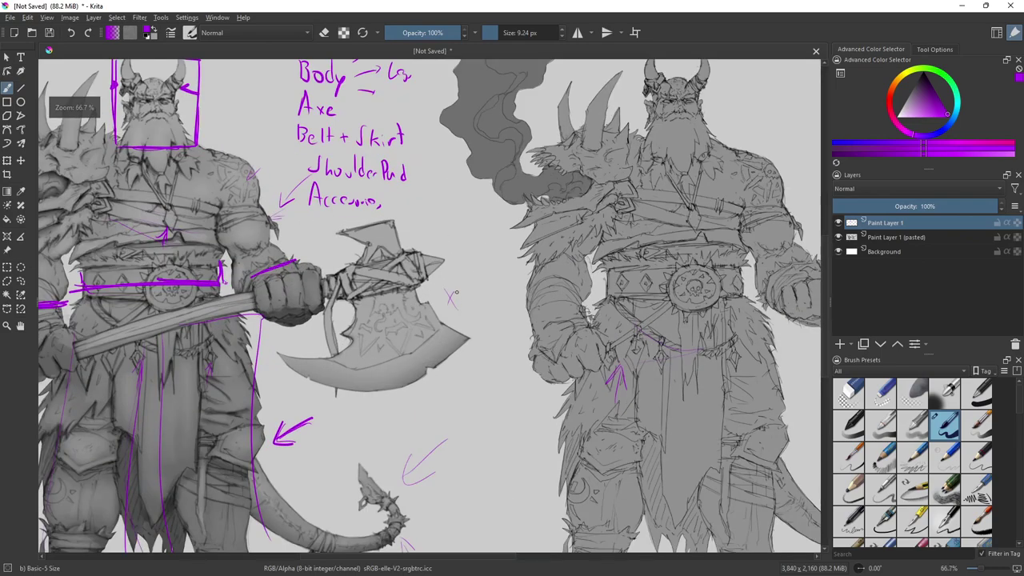
pyautogui.scroll(-2, 456, 295)
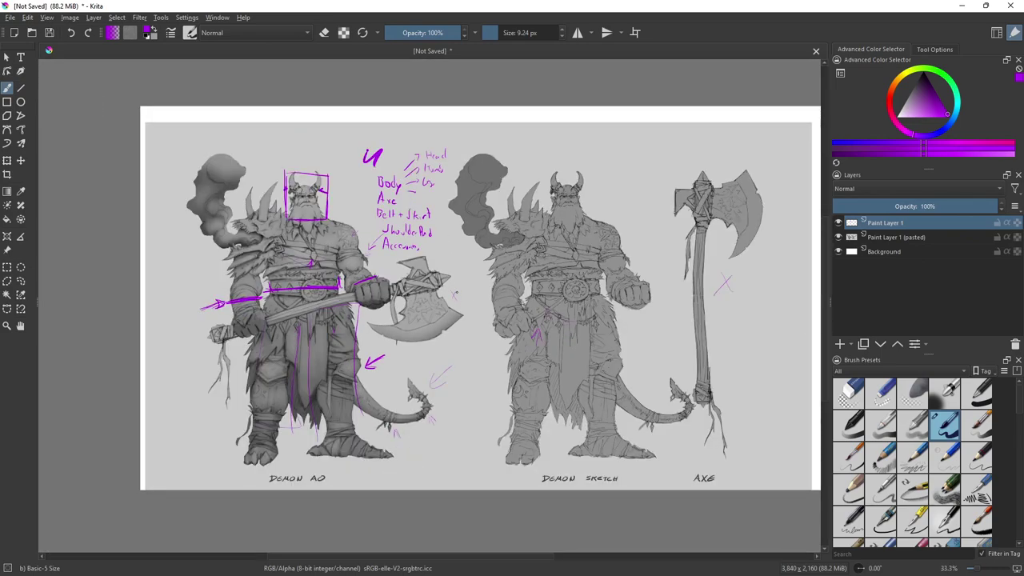